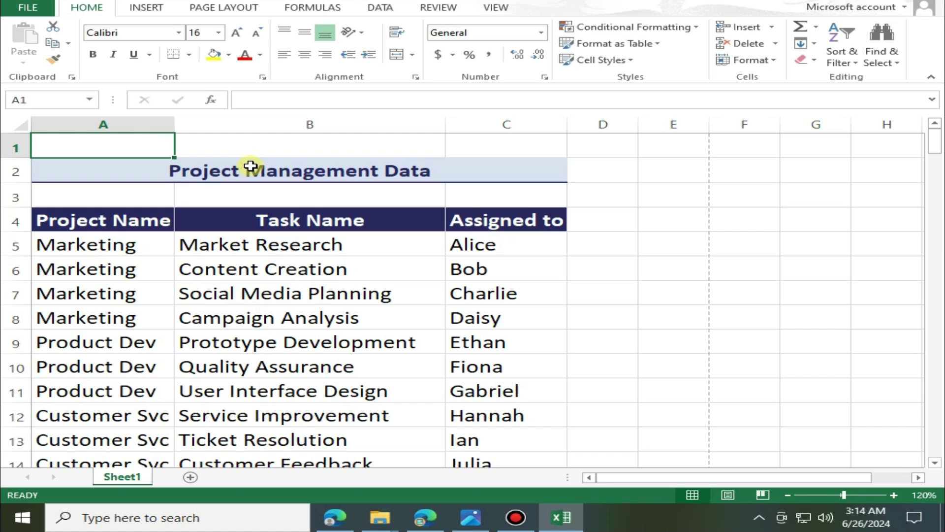
# Open the header area of Sheet1 for editing.
pyautogui.click(142, 7)
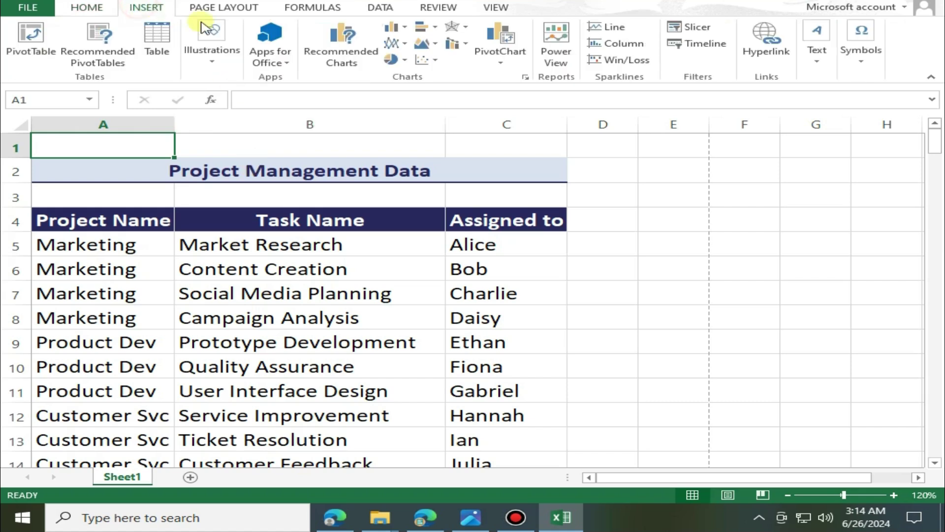
pyautogui.click(817, 69)
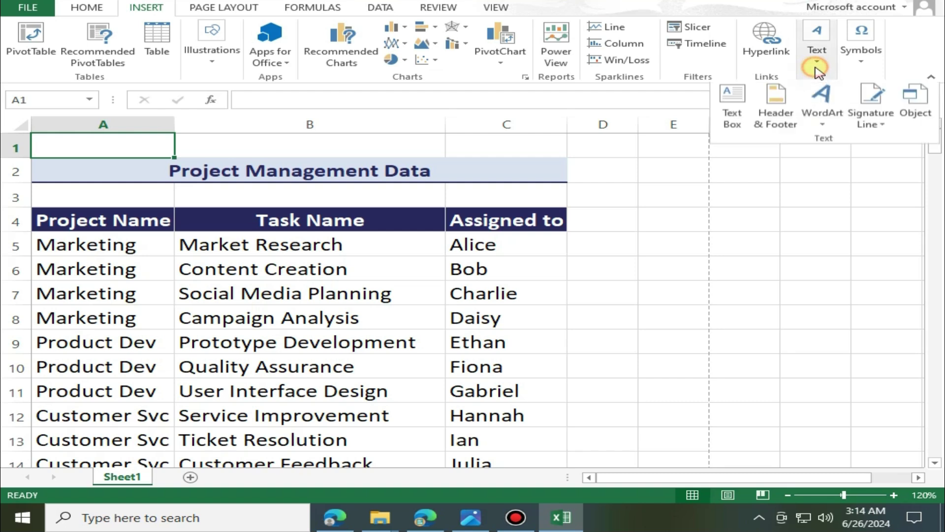
pyautogui.click(774, 112)
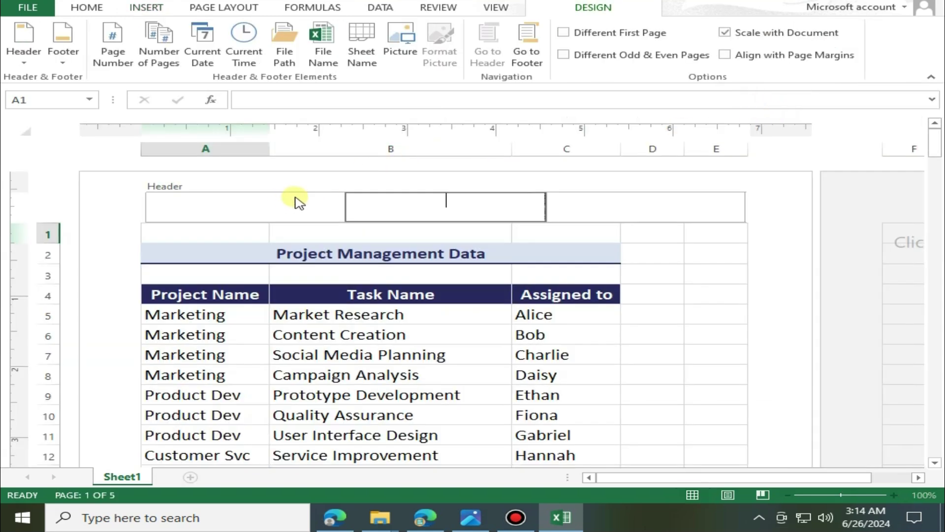
# Insert the automatic page number in the left section of the header.
pyautogui.click(261, 201)
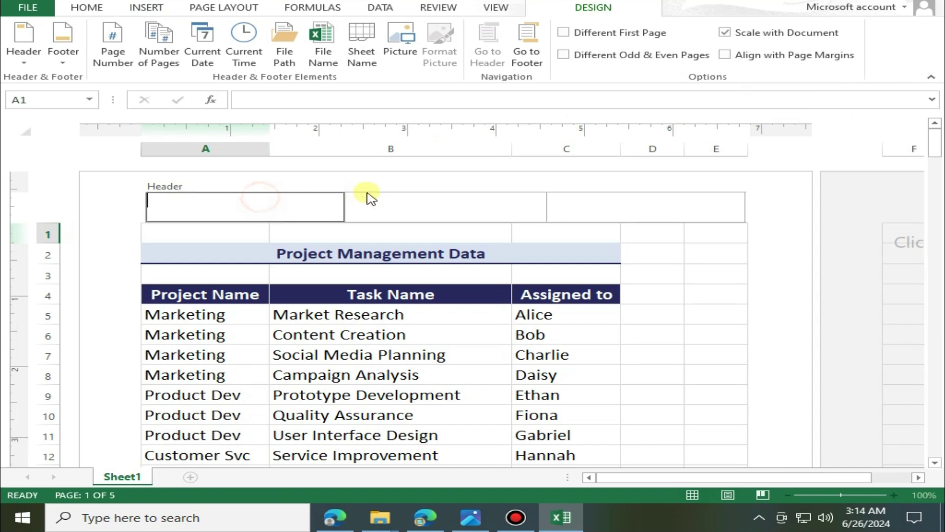
pyautogui.click(368, 194)
pyautogui.click(360, 213)
pyautogui.click(553, 205)
pyautogui.click(214, 206)
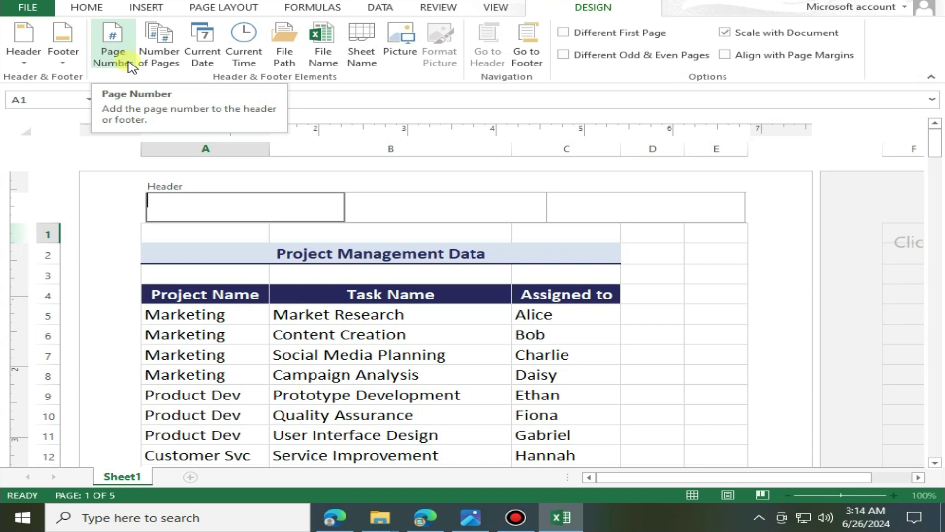
pyautogui.click(119, 42)
pyautogui.click(144, 213)
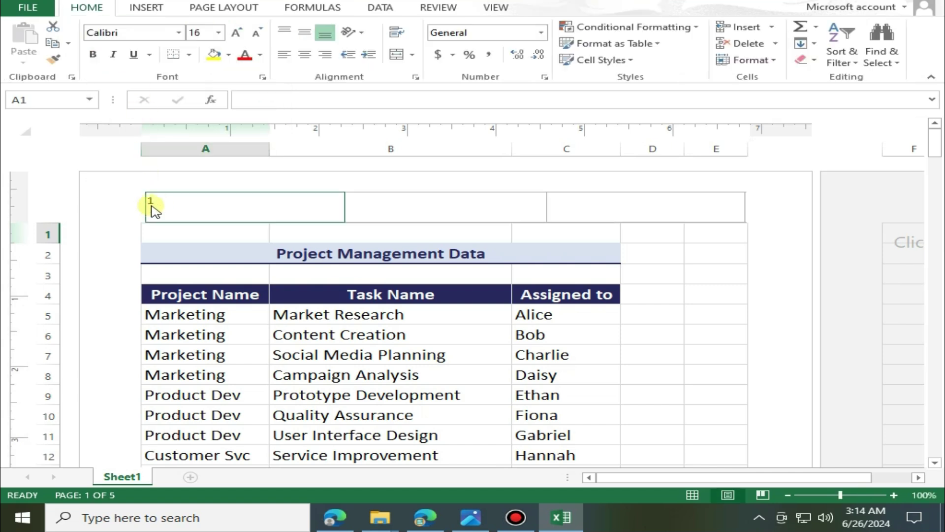
# Extend the left header section with " of " and the number of pages, giving &[Page] of &[Pages].
pyautogui.scroll(-10, 155, 210)
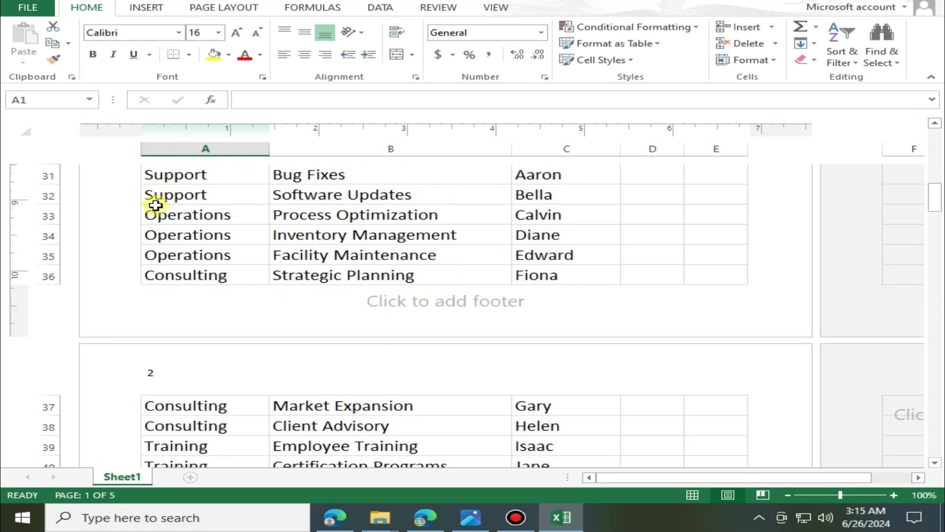
pyautogui.scroll(-10, 156, 312)
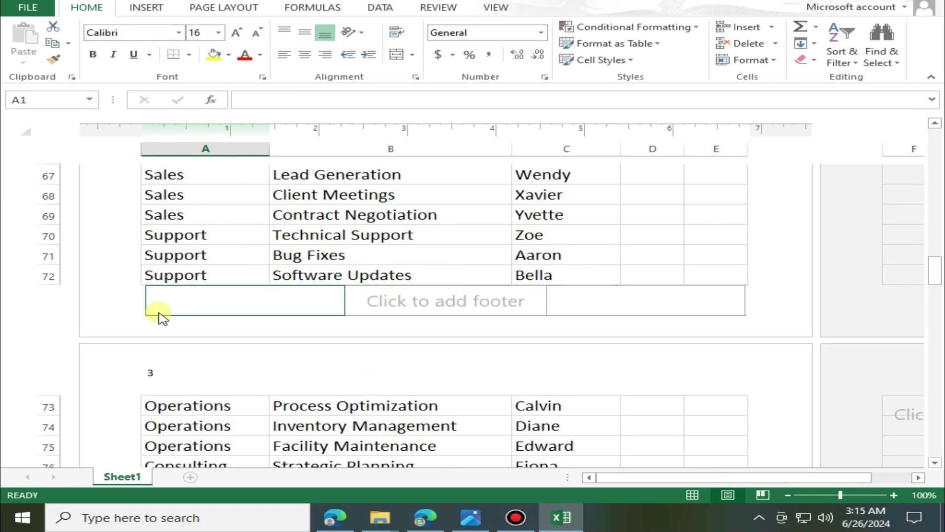
pyautogui.scroll(-3, 167, 275)
pyautogui.scroll(20, 239, 209)
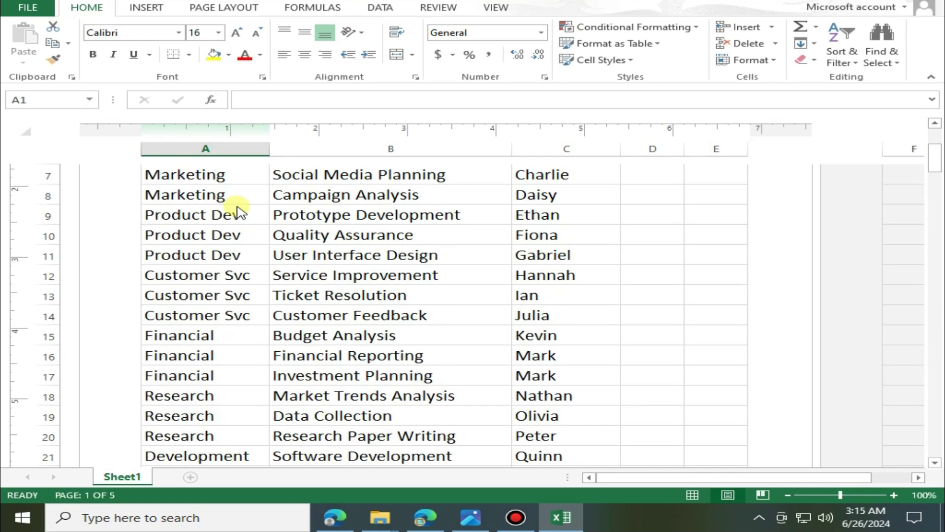
pyautogui.scroll(2, 238, 211)
pyautogui.click(193, 200)
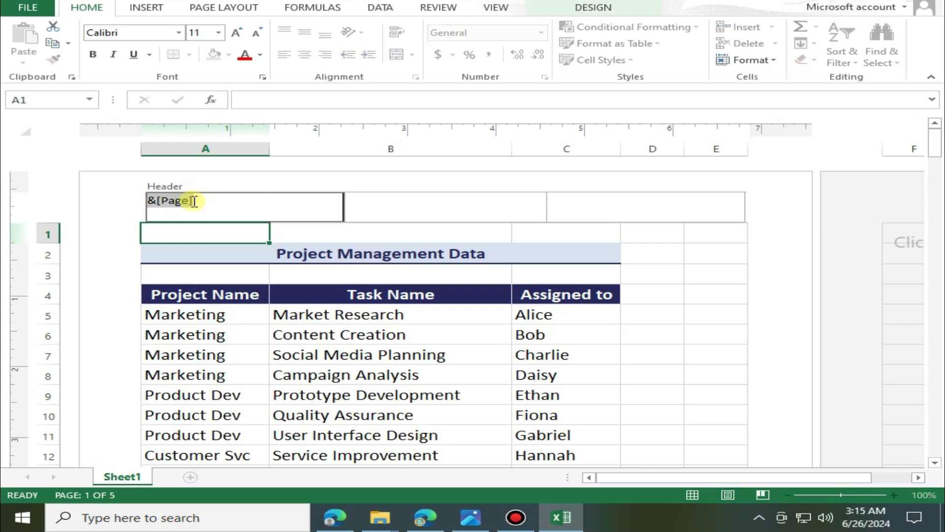
pyautogui.click(203, 208)
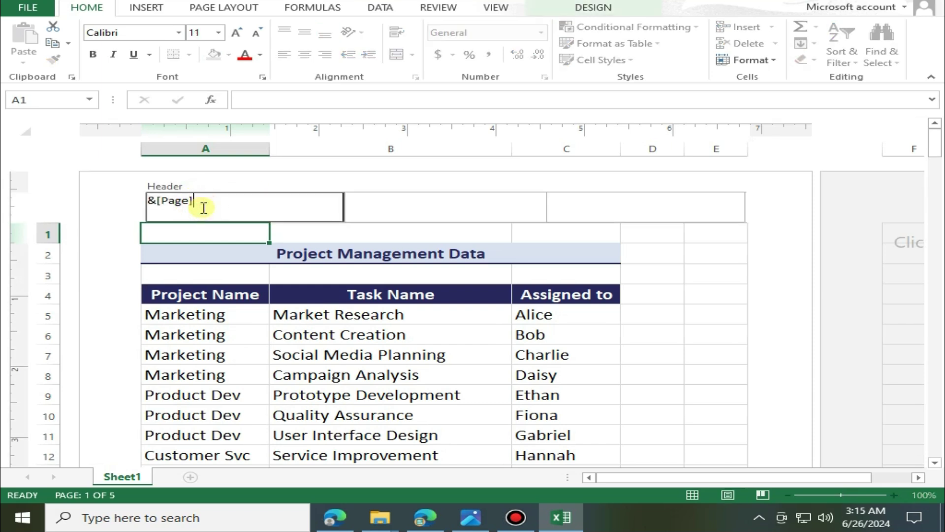
pyautogui.click(584, 9)
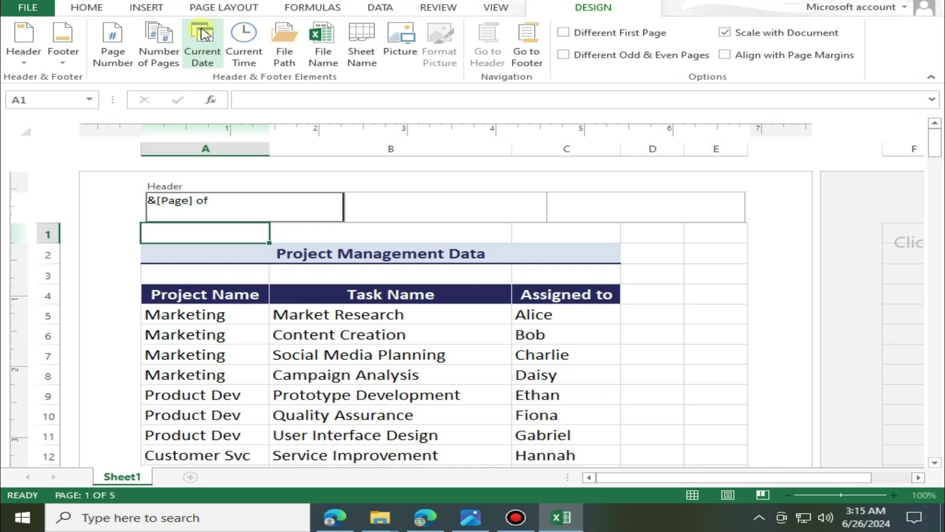
pyautogui.click(164, 49)
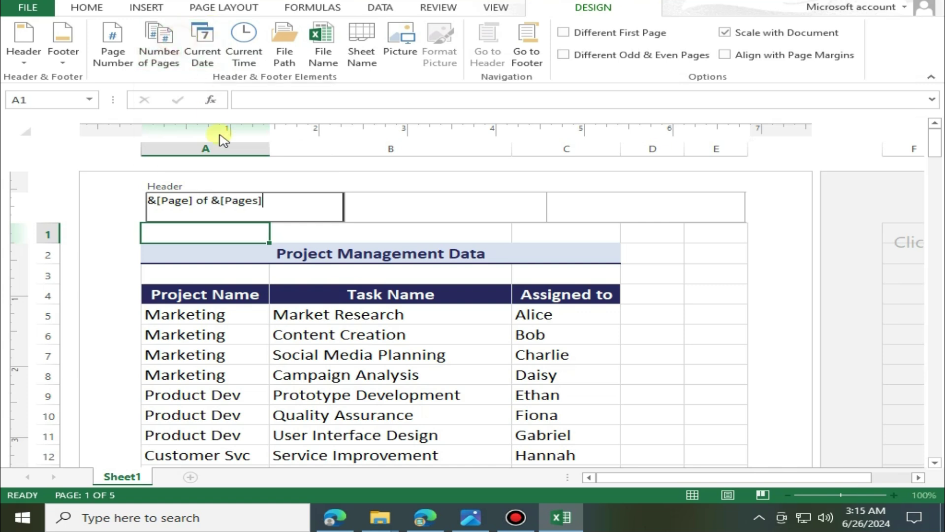
pyautogui.click(122, 215)
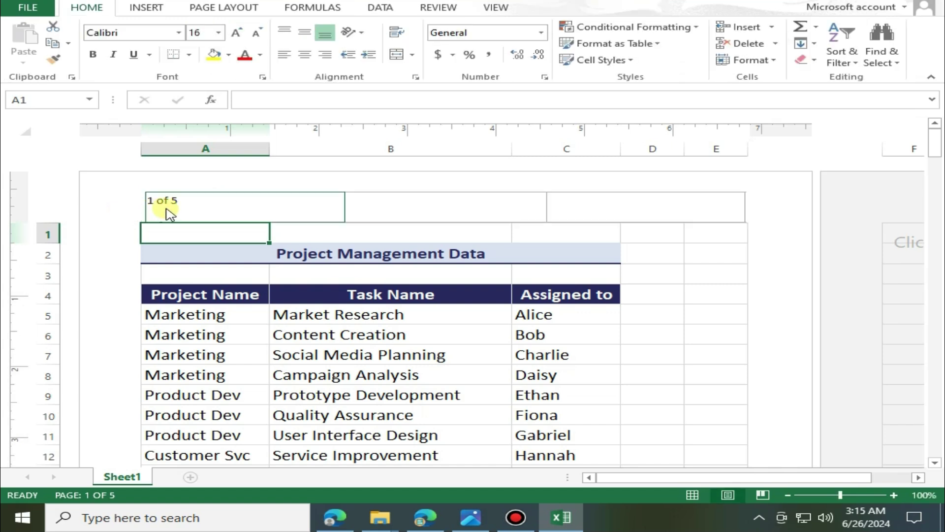
# Insert the current date in the center section of the header.
pyautogui.scroll(-14, 165, 204)
pyautogui.scroll(4, 166, 246)
pyautogui.scroll(-10, 166, 298)
pyautogui.scroll(14, 164, 210)
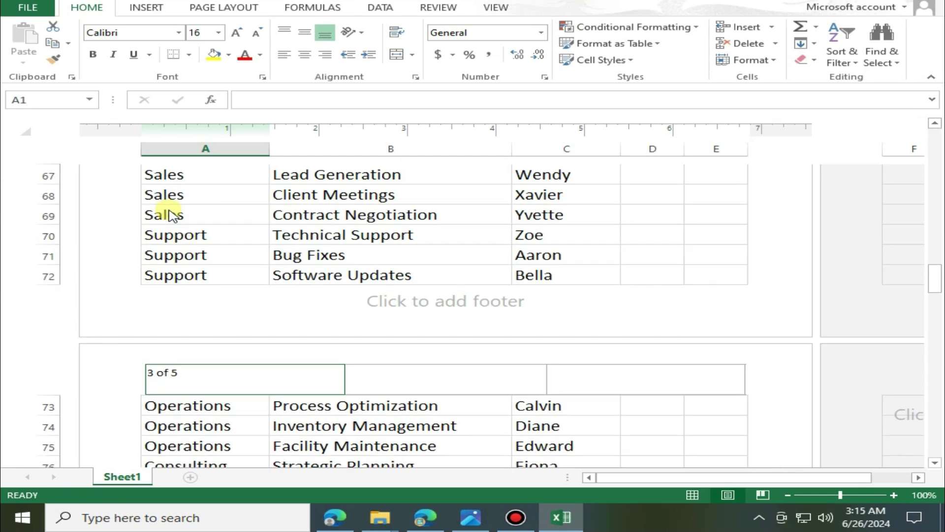
pyautogui.scroll(8, 167, 212)
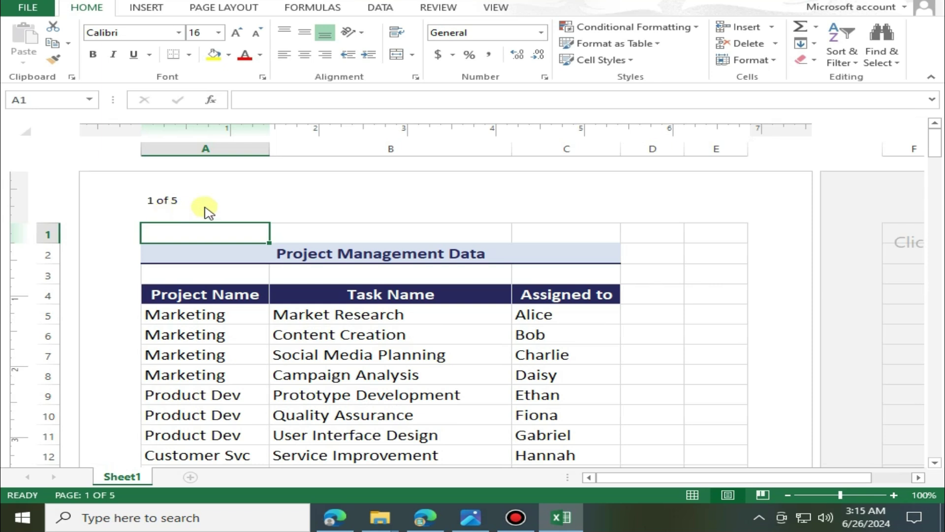
pyautogui.click(188, 193)
pyautogui.click(268, 202)
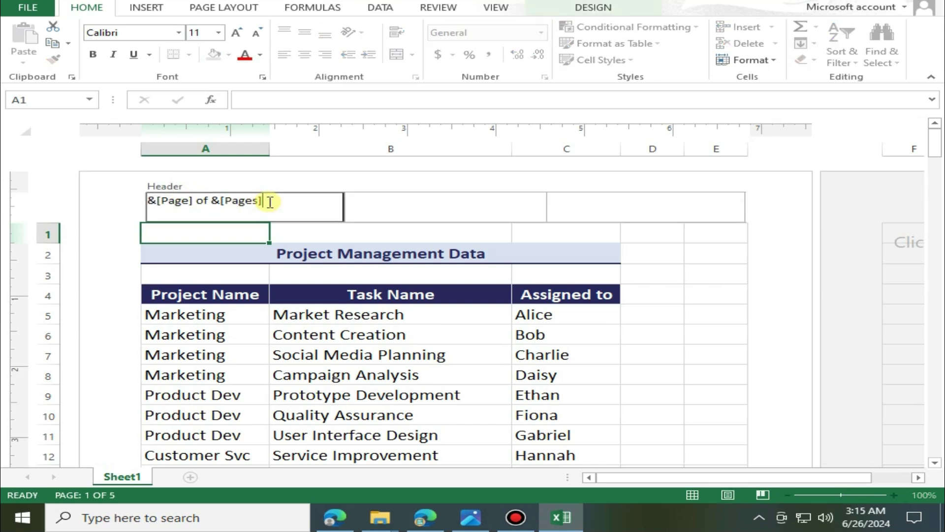
pyautogui.click(568, 10)
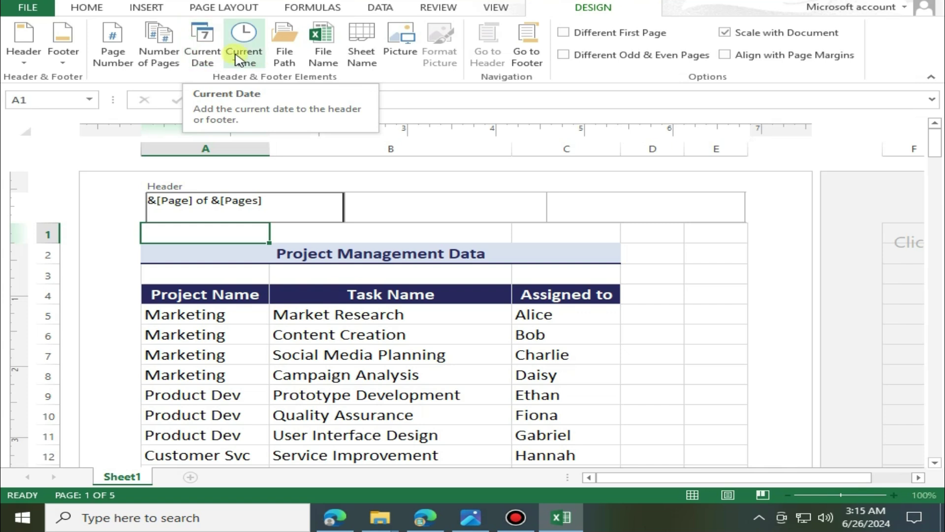
pyautogui.click(386, 207)
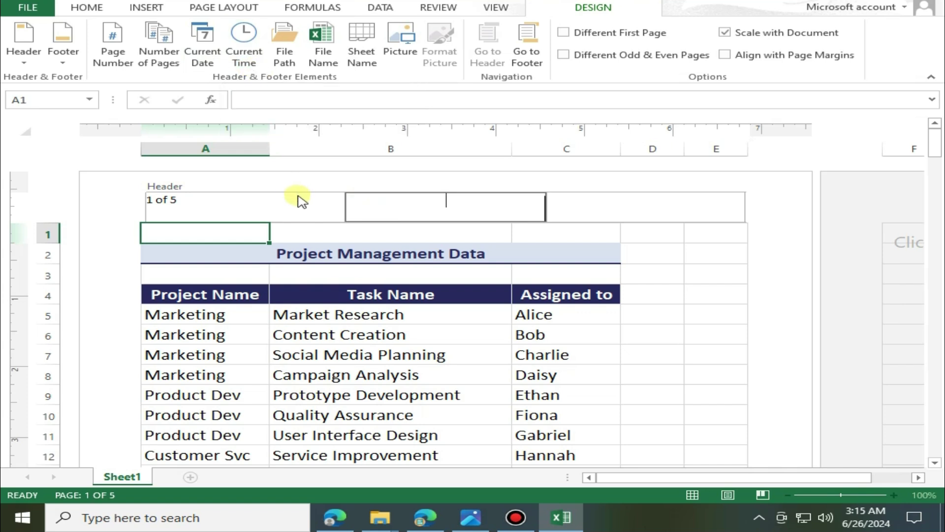
pyautogui.click(207, 63)
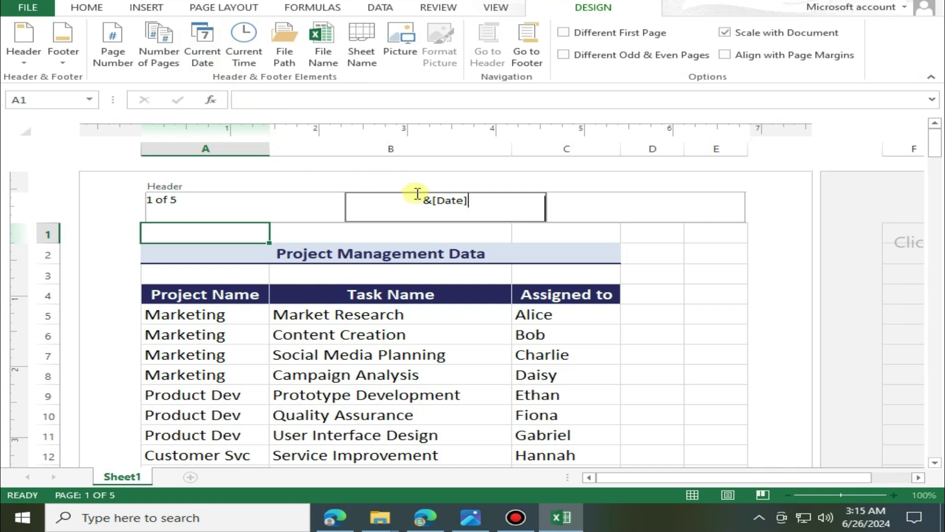
pyautogui.click(412, 179)
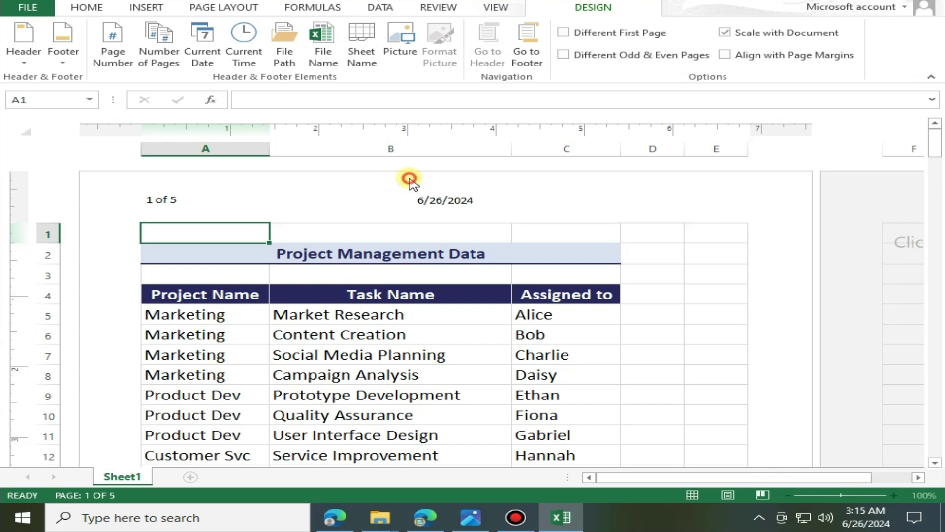
# Add the current time on a new line below the date in the center header section.
pyautogui.click(431, 211)
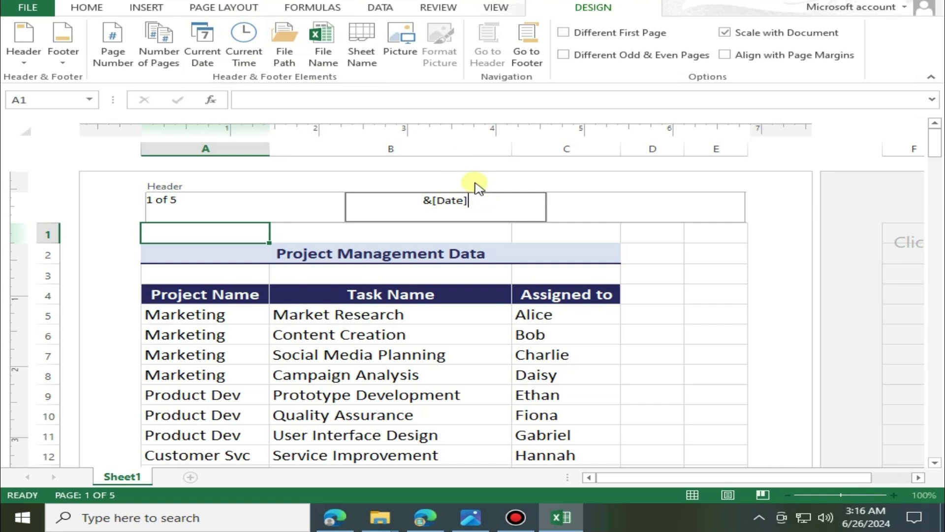
pyautogui.click(475, 185)
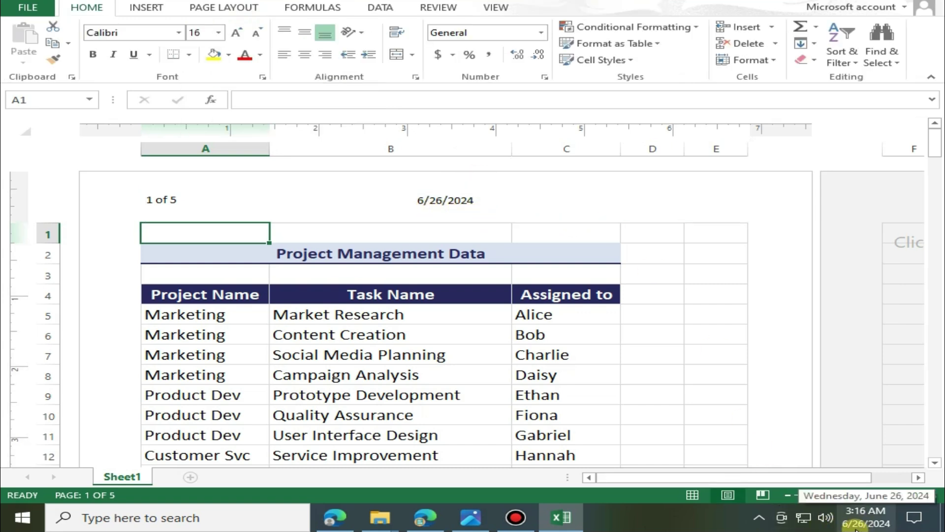
pyautogui.click(487, 203)
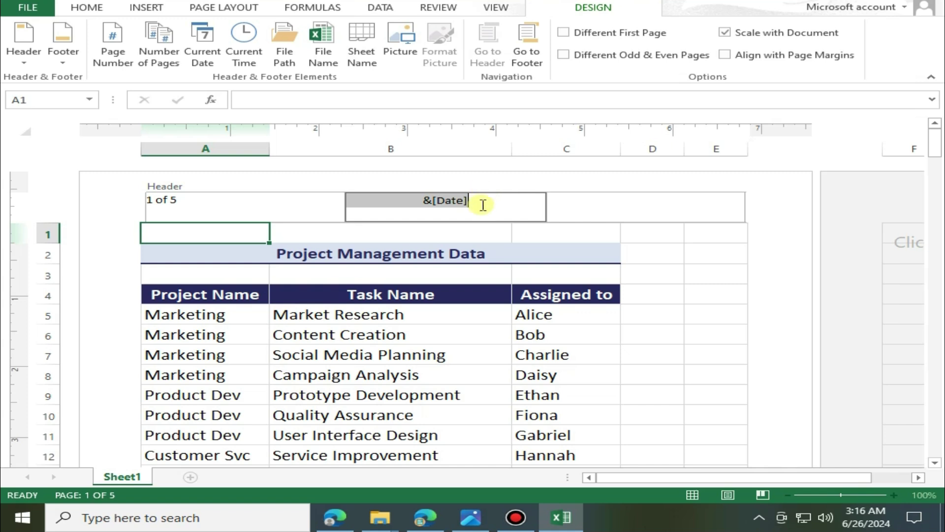
pyautogui.click(483, 205)
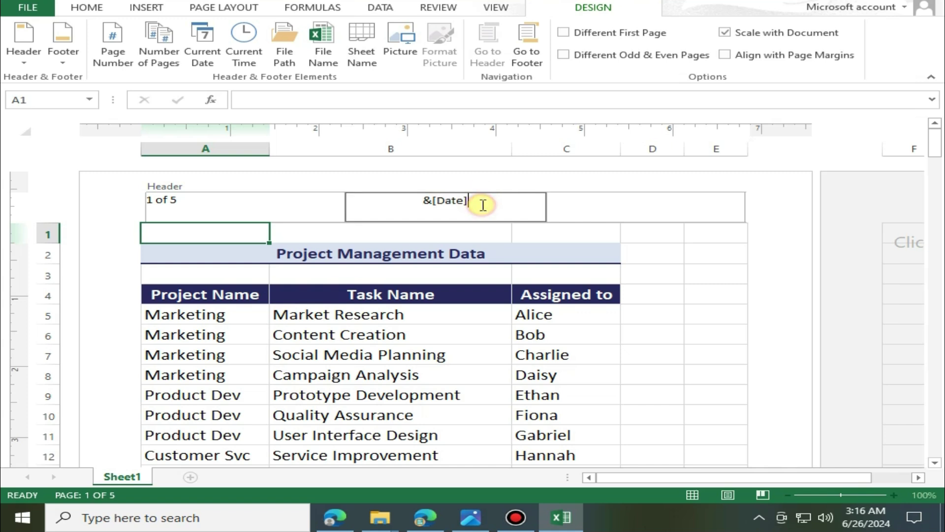
pyautogui.press('Return')
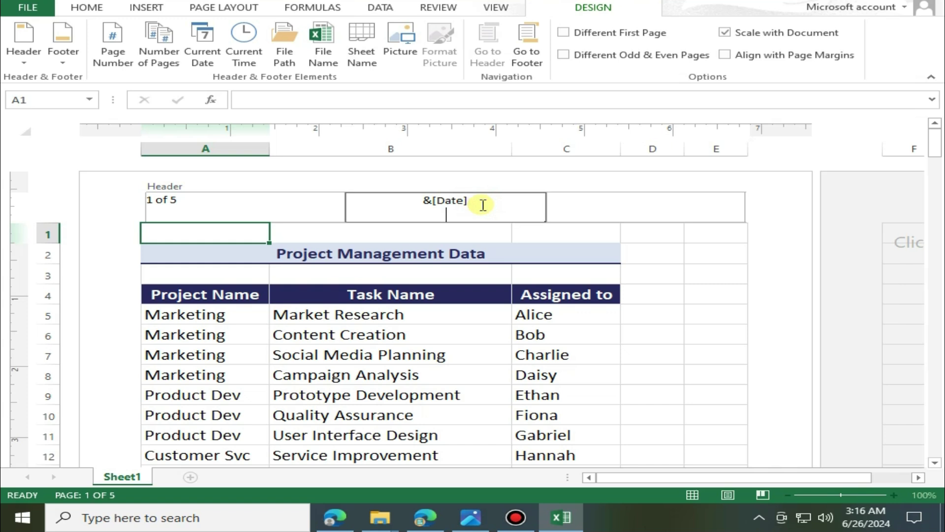
pyautogui.click(250, 56)
pyautogui.click(407, 157)
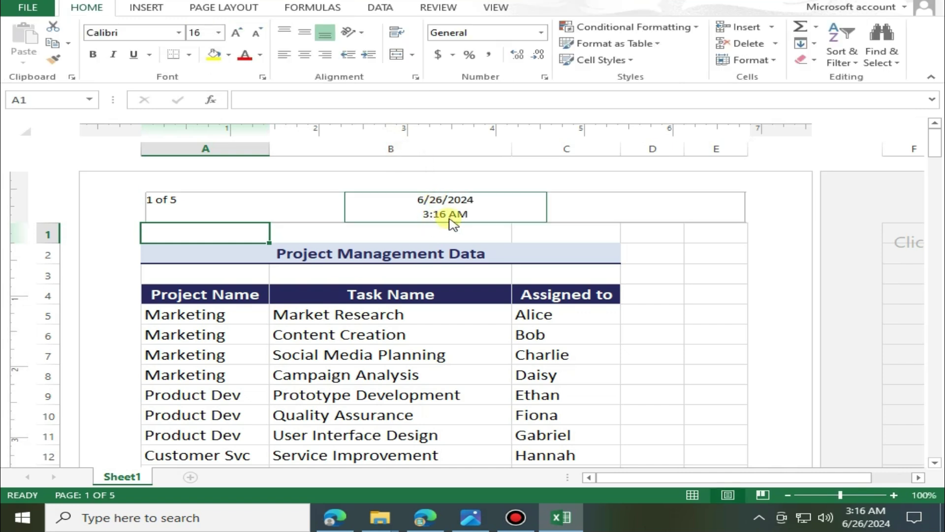
# Insert the file path in the right section of the header.
pyautogui.moveTo(868, 528)
pyautogui.click(468, 213)
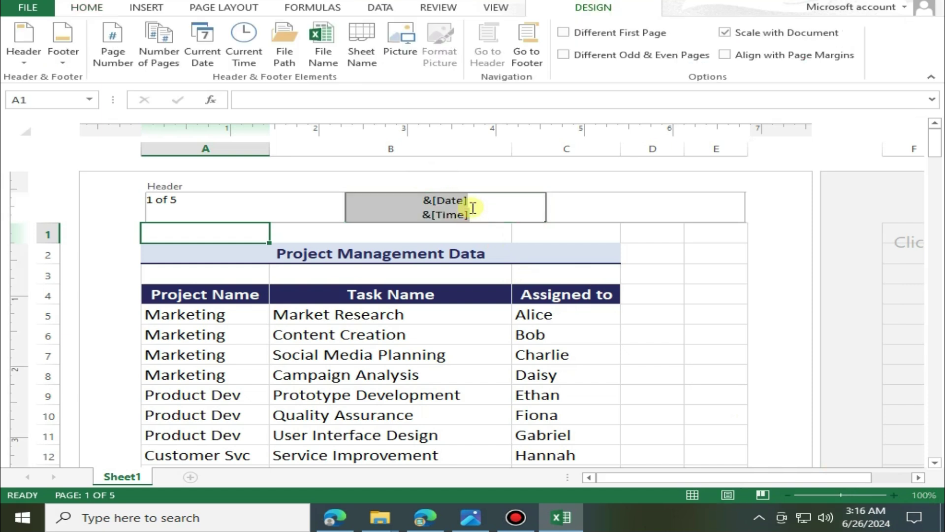
pyautogui.click(458, 187)
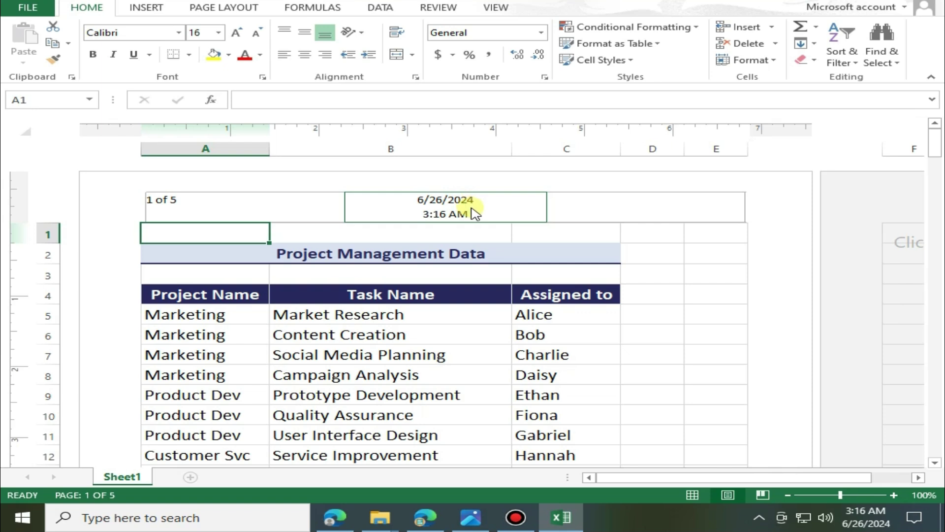
pyautogui.click(470, 211)
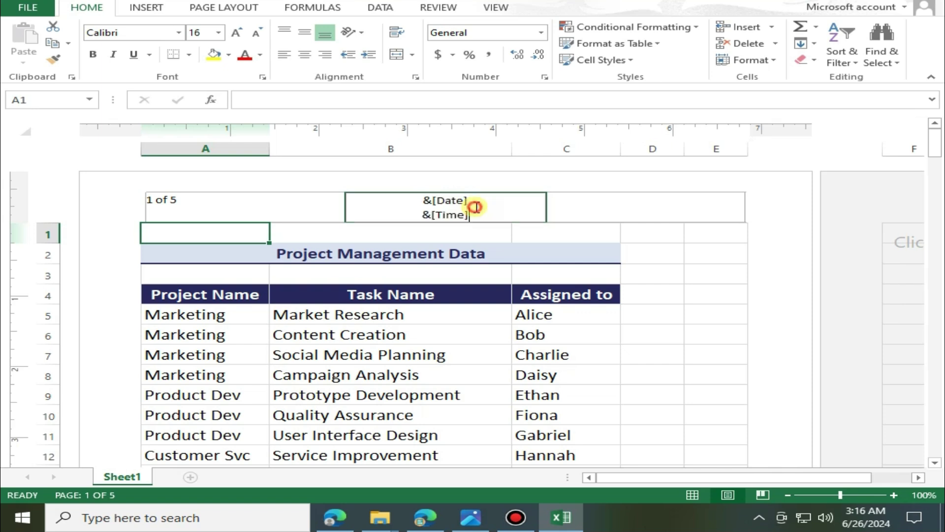
pyautogui.click(580, 207)
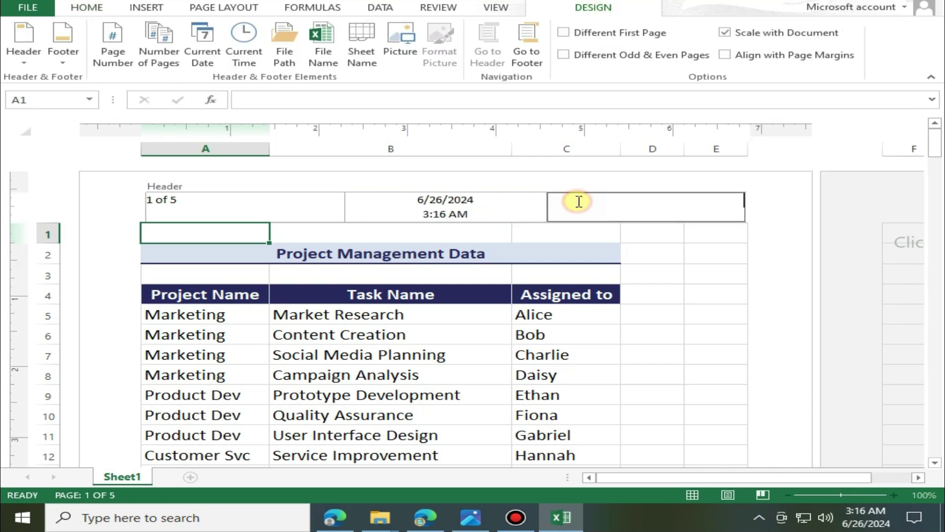
pyautogui.click(289, 58)
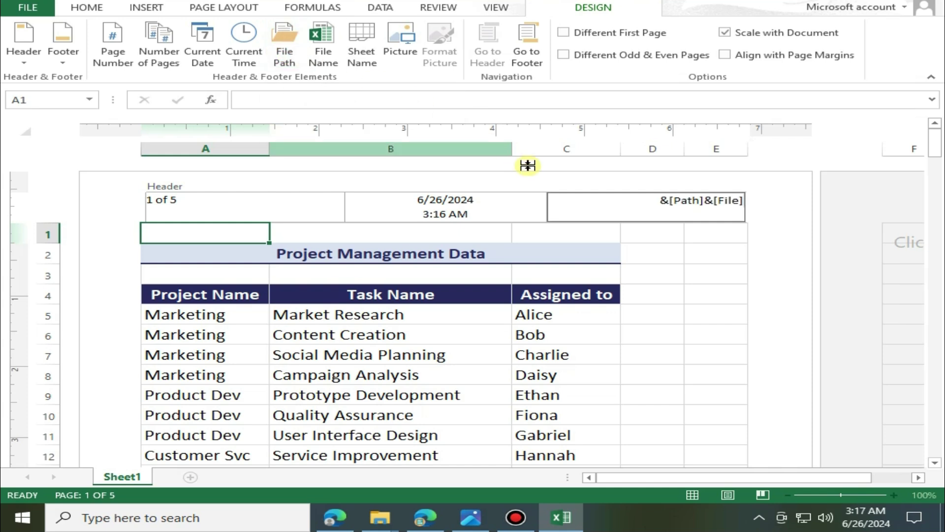
pyautogui.click(765, 227)
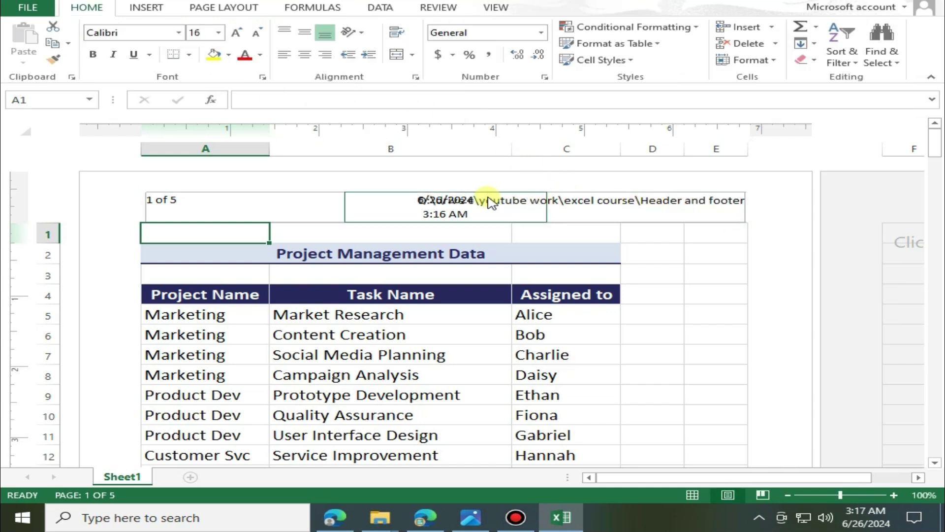
# Delete the date and time fields from the center section of the header.
pyautogui.click(388, 205)
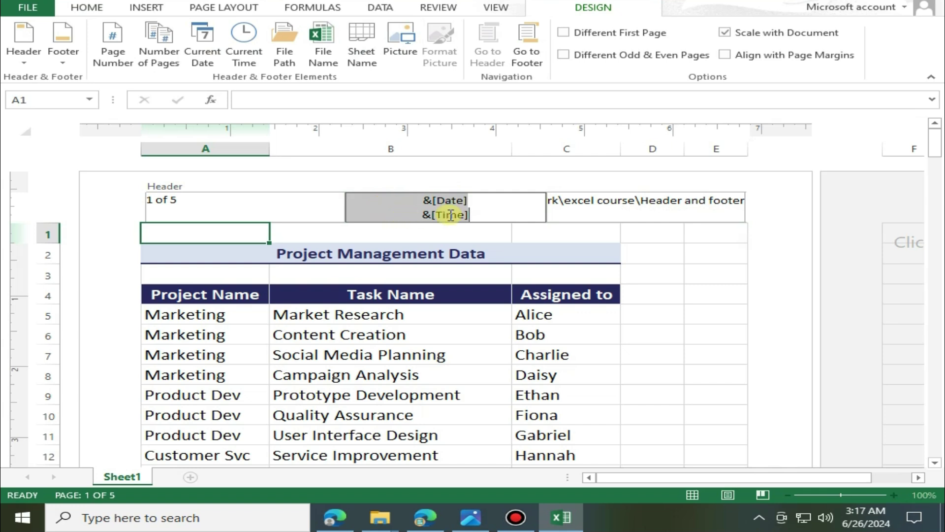
pyautogui.press('Delete')
pyautogui.click(477, 181)
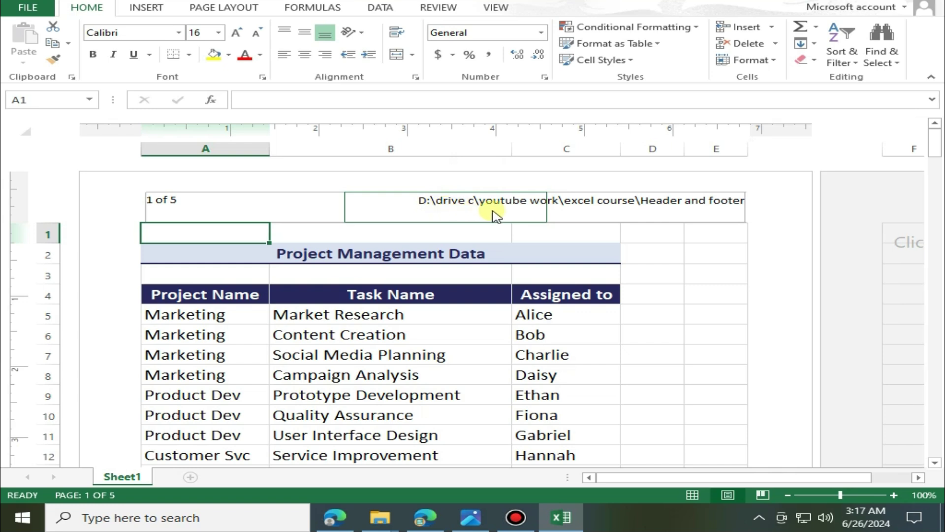
# Add the sheet name on a new line below the file path in the right header section.
pyautogui.click(686, 215)
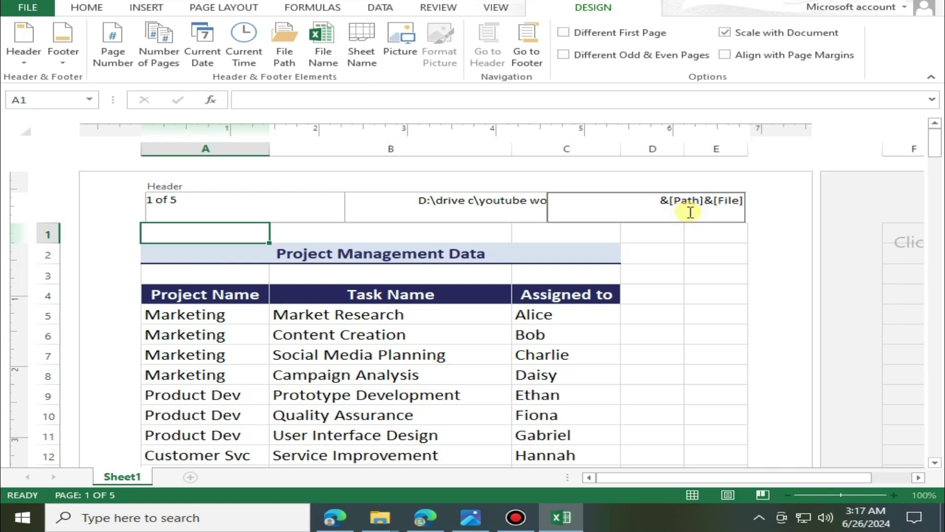
pyautogui.click(358, 59)
pyautogui.click(798, 215)
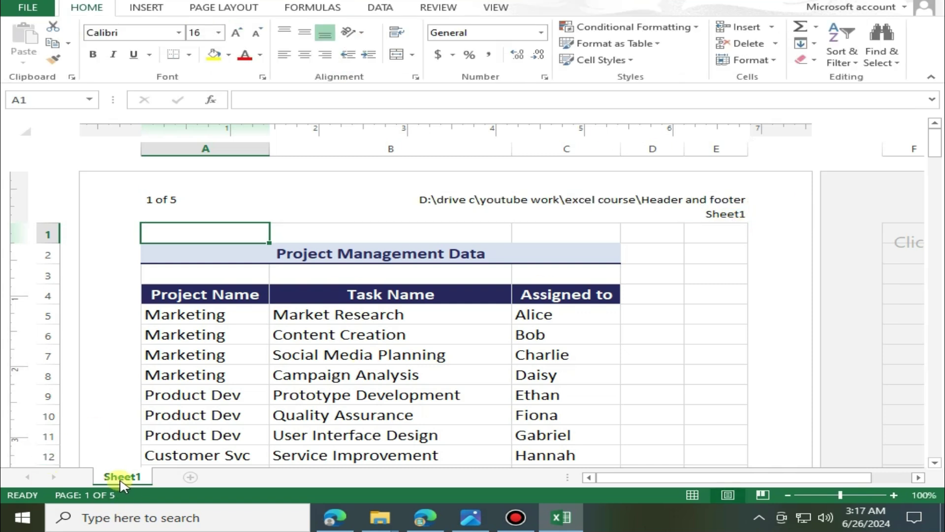
# Add the file name on a third line below the sheet name in the right header section.
pyautogui.click(686, 204)
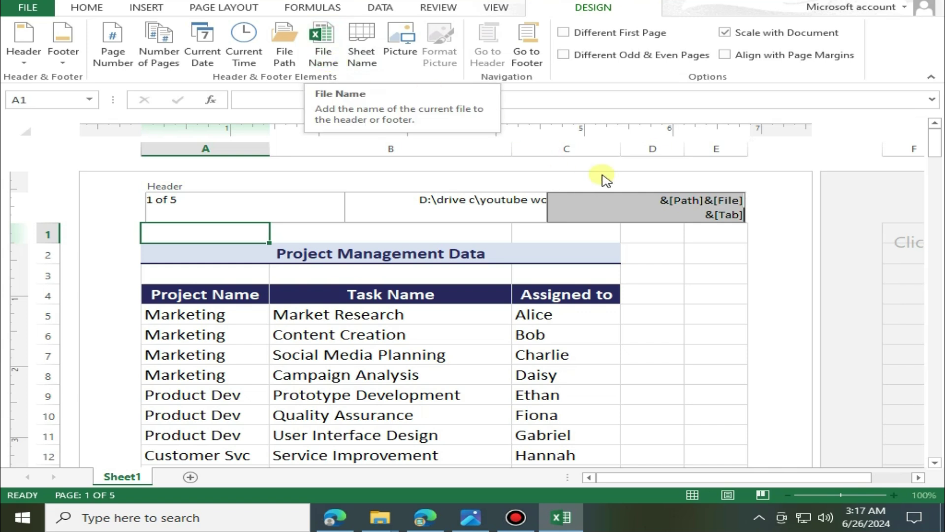
pyautogui.click(708, 207)
pyautogui.press('Return')
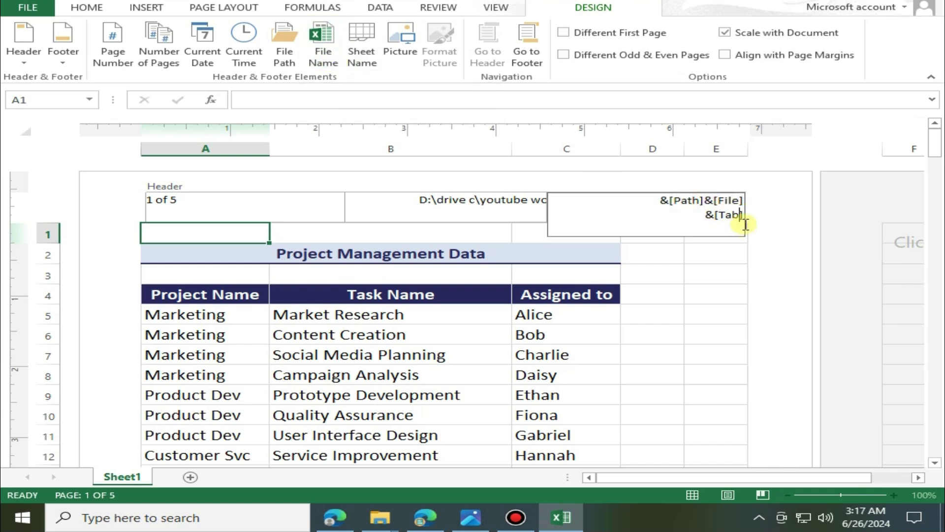
pyautogui.click(325, 57)
pyautogui.click(755, 231)
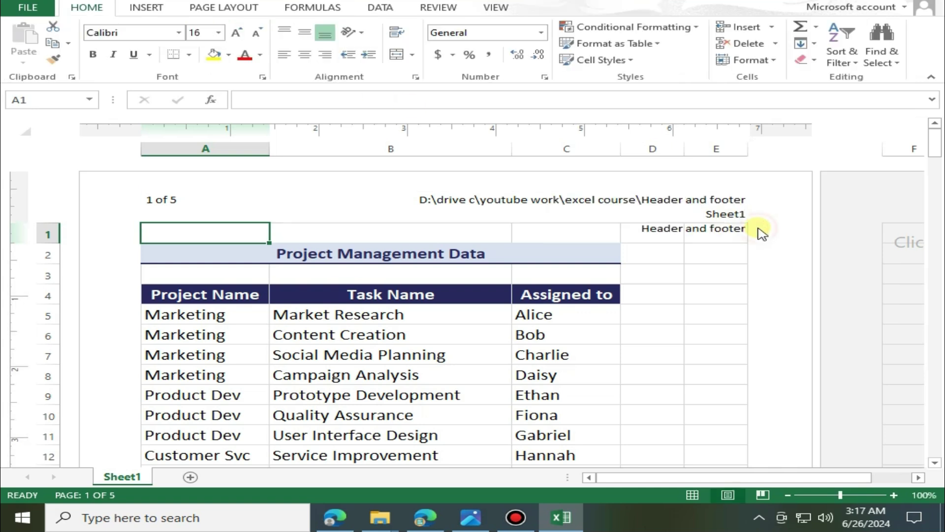
# Clear the right header section and insert the Capture logo picture from the Desktop in it.
pyautogui.click(705, 228)
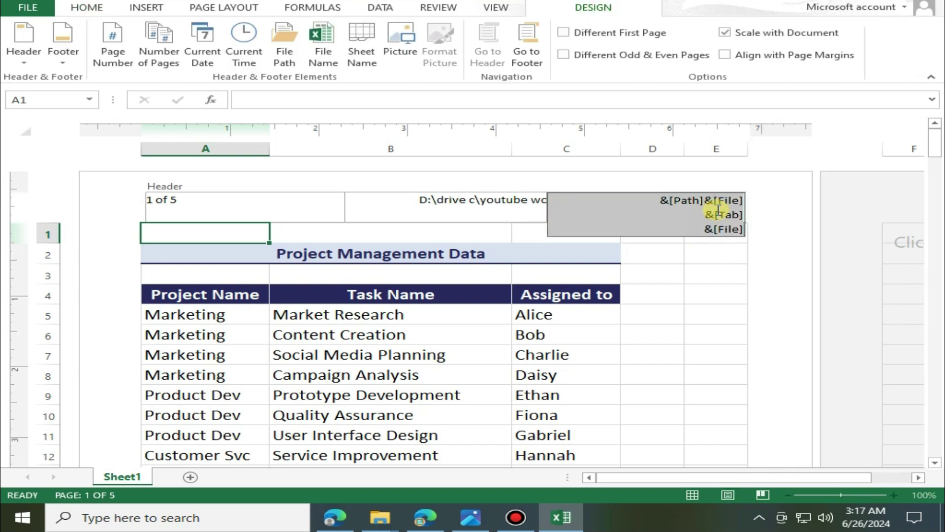
pyautogui.press('Delete')
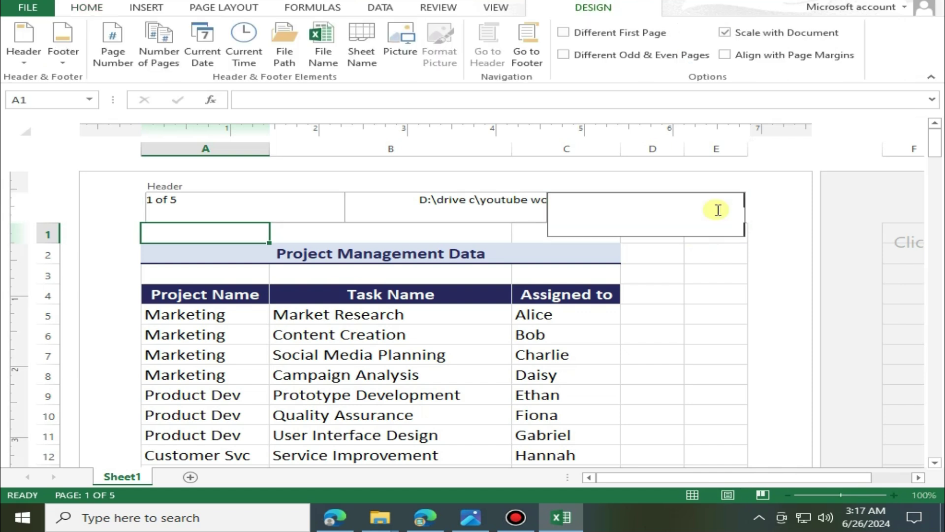
pyautogui.click(411, 52)
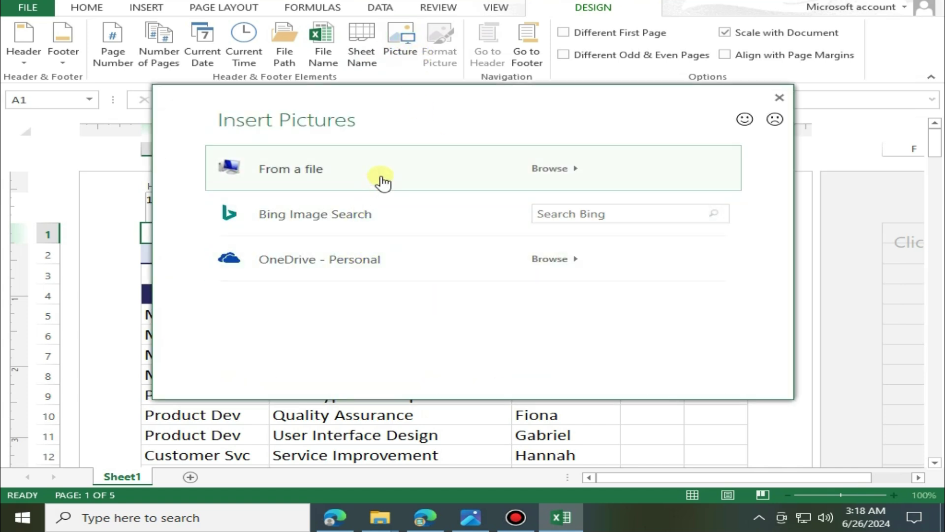
pyautogui.click(379, 177)
pyautogui.click(59, 98)
pyautogui.moveTo(558, 123); pyautogui.dragTo(553, 179)
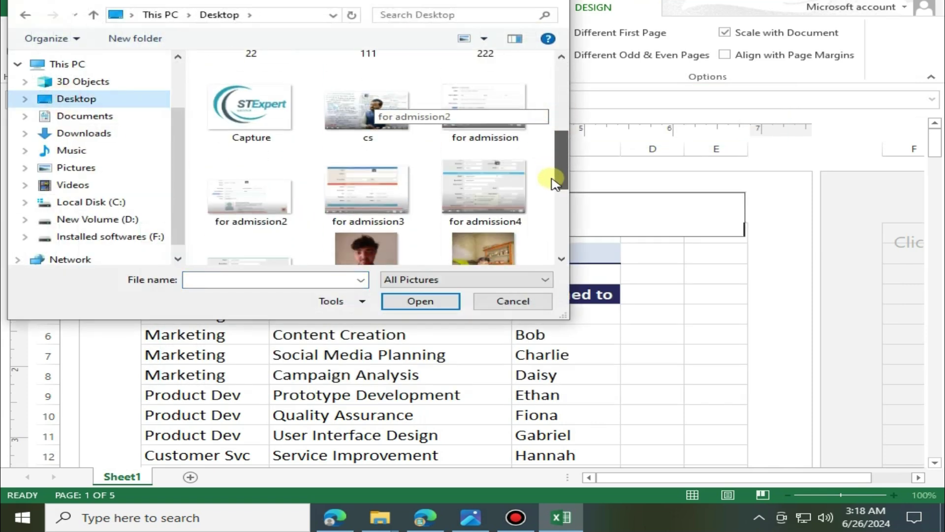
pyautogui.click(251, 100)
pyautogui.click(421, 301)
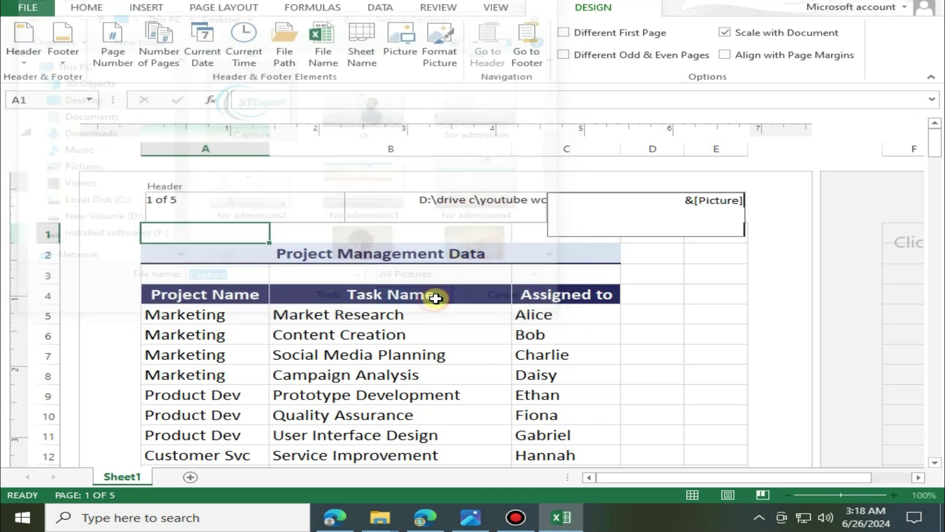
pyautogui.click(726, 237)
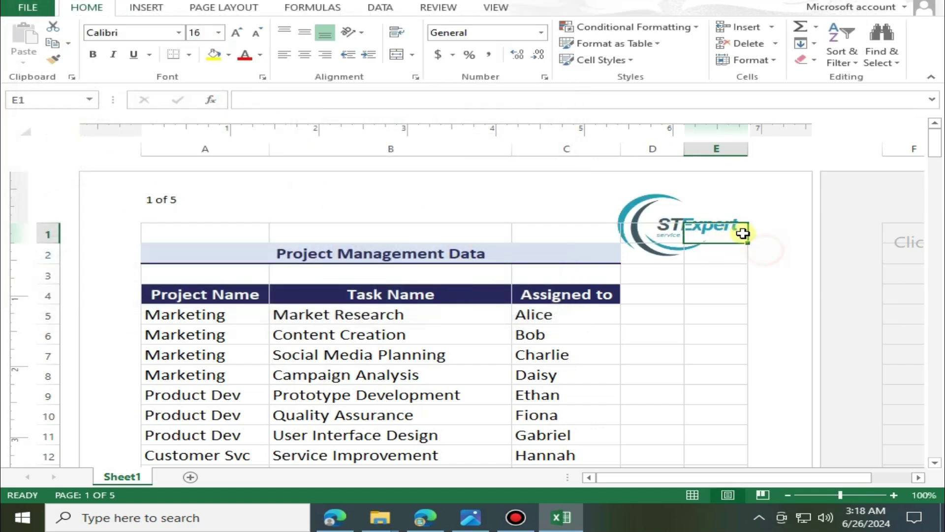
pyautogui.click(723, 199)
pyautogui.click(766, 245)
# Set the header logo's height to 0.86" with the aspect ratio locked.
pyautogui.click(686, 204)
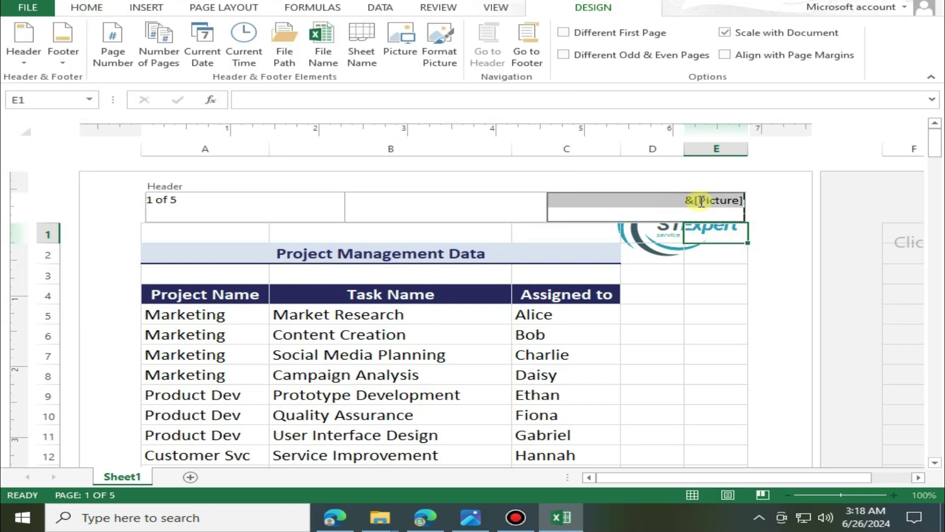
pyautogui.click(439, 40)
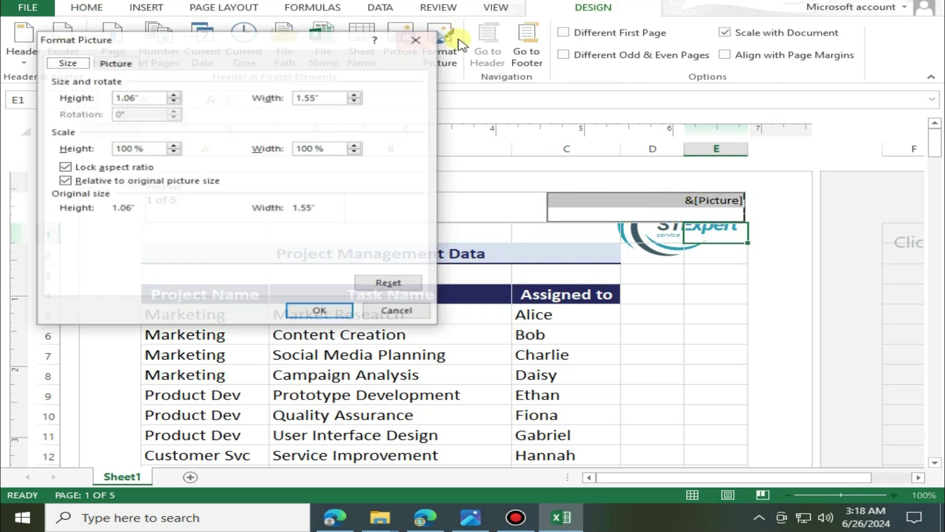
pyautogui.click(172, 101)
pyautogui.click(172, 101)
pyautogui.click(172, 101)
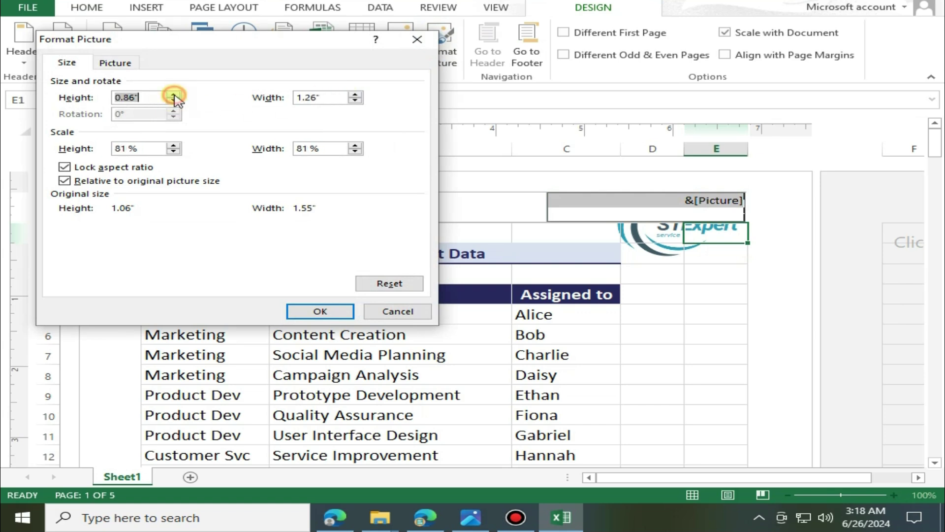
pyautogui.click(310, 310)
pyautogui.click(754, 242)
# Set the header logo's height to 0.66", keeping its aspect ratio locked.
pyautogui.click(713, 204)
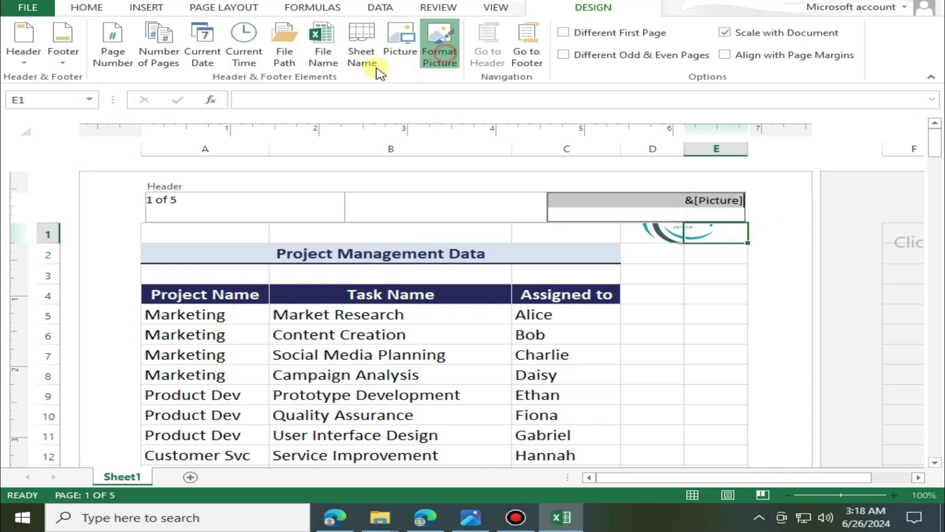
pyautogui.click(173, 102)
pyautogui.click(174, 102)
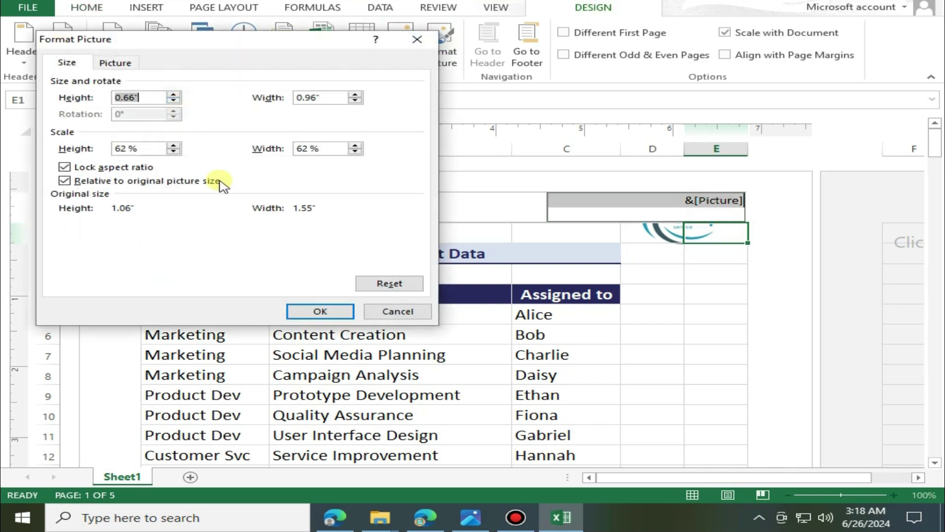
pyautogui.click(320, 311)
pyautogui.click(771, 238)
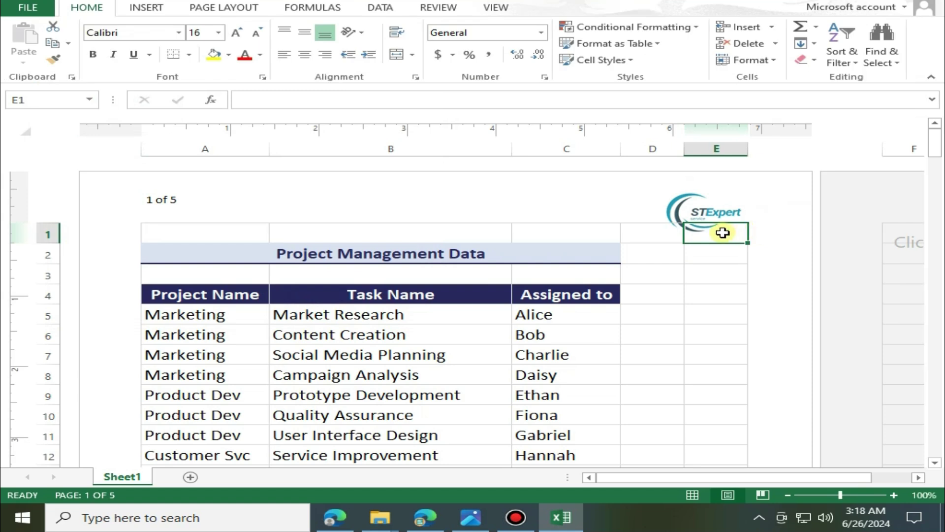
pyautogui.click(702, 279)
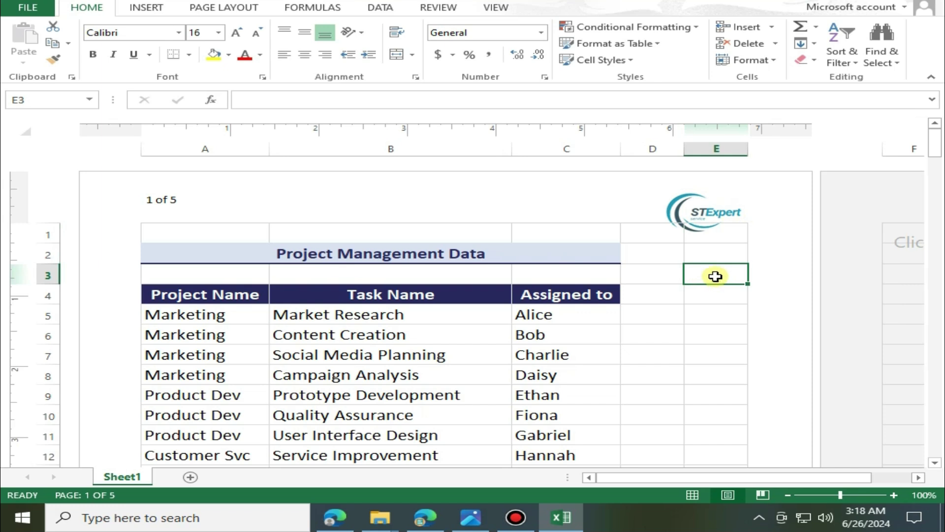
# Enable a different first page header and insert the current time in its center section.
pyautogui.click(703, 194)
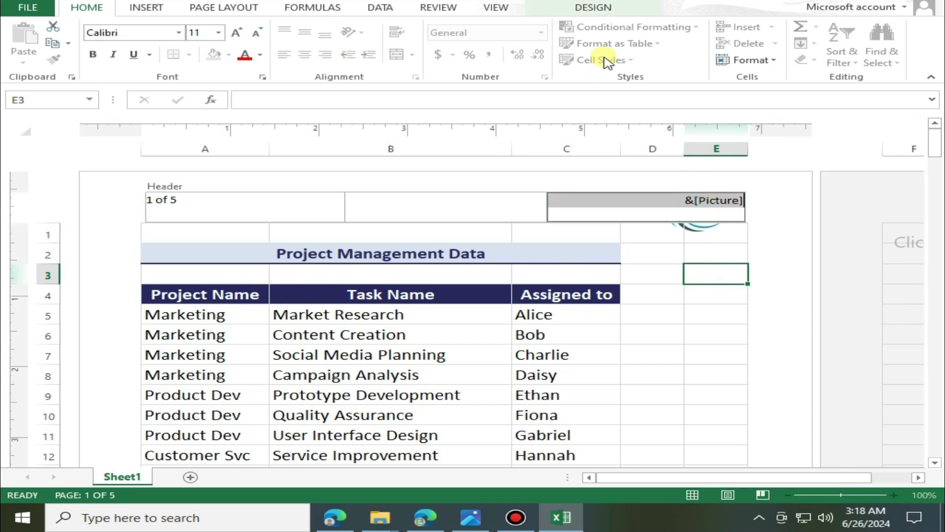
pyautogui.click(593, 7)
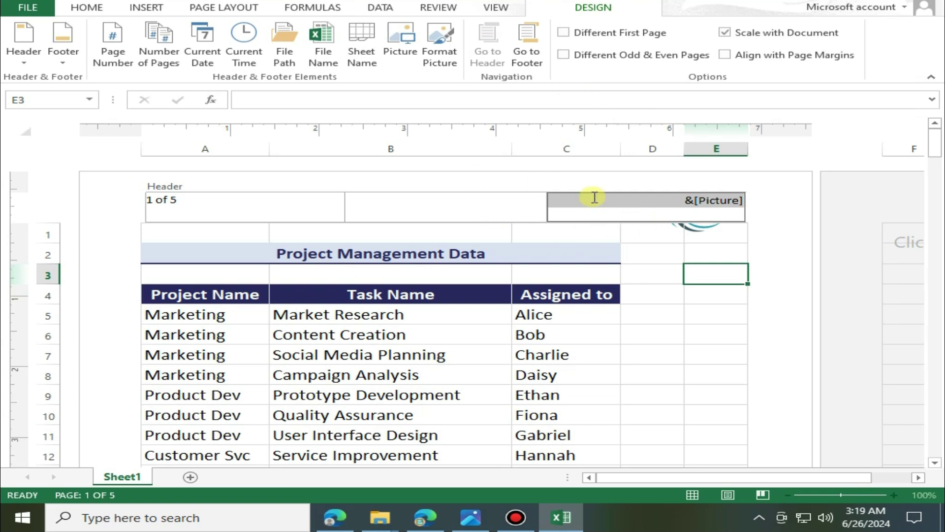
pyautogui.click(430, 206)
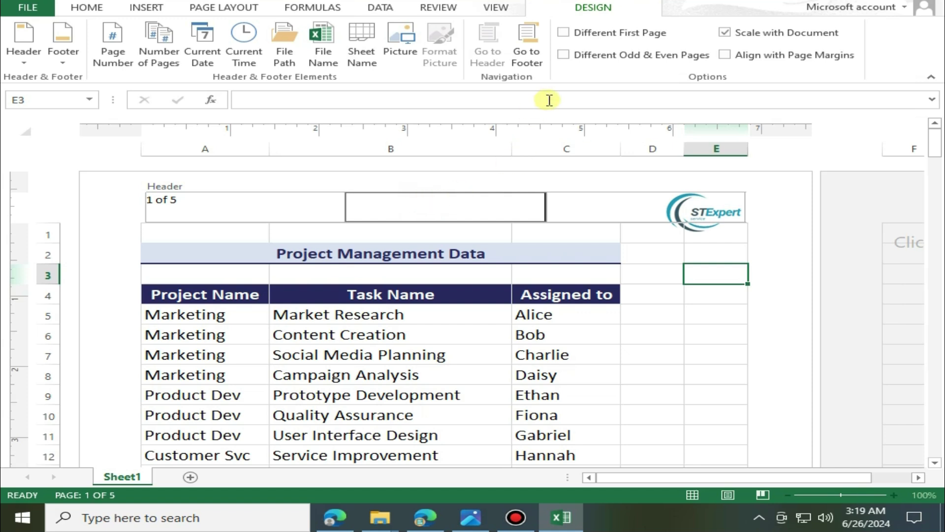
pyautogui.click(564, 34)
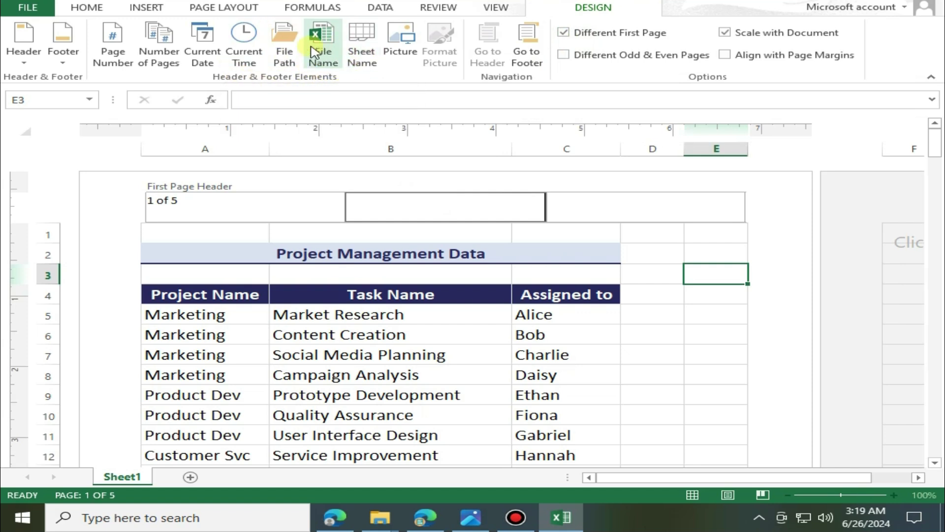
pyautogui.click(256, 51)
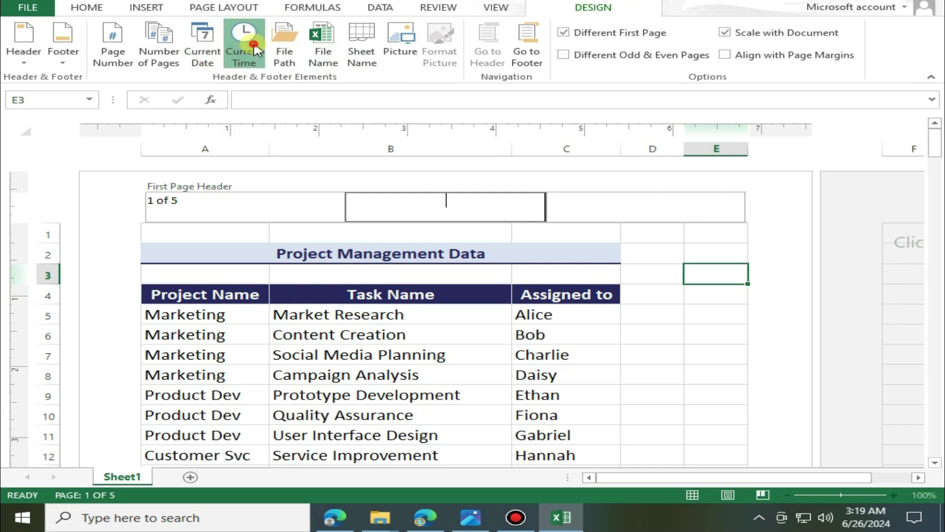
pyautogui.click(450, 181)
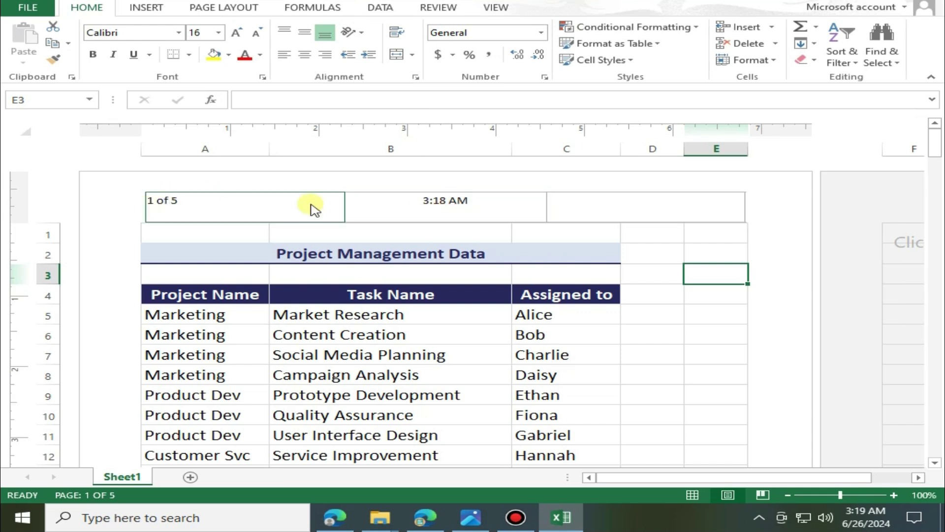
# Examine the headers on the second and third pages and compare them with the first page.
pyautogui.scroll(-2, 440, 198)
pyautogui.scroll(-10, 439, 197)
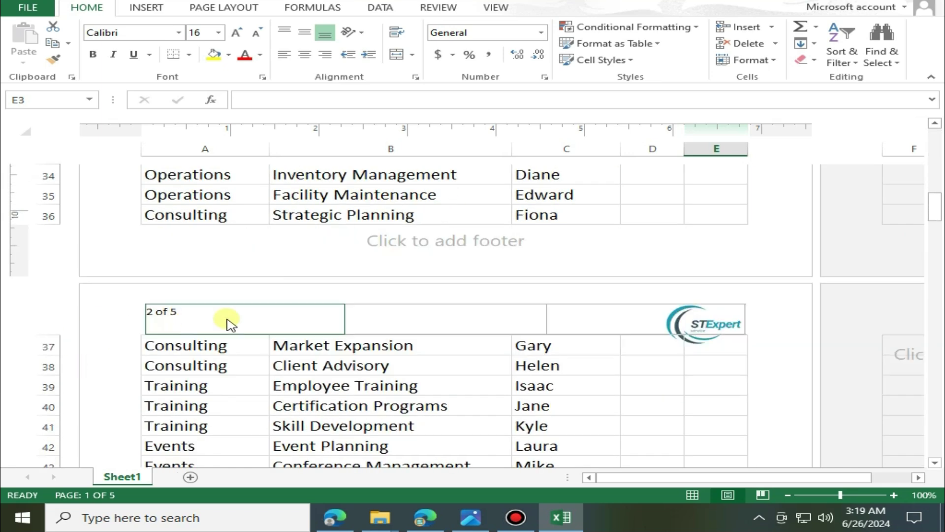
pyautogui.scroll(-2, 433, 295)
pyautogui.scroll(-10, 432, 296)
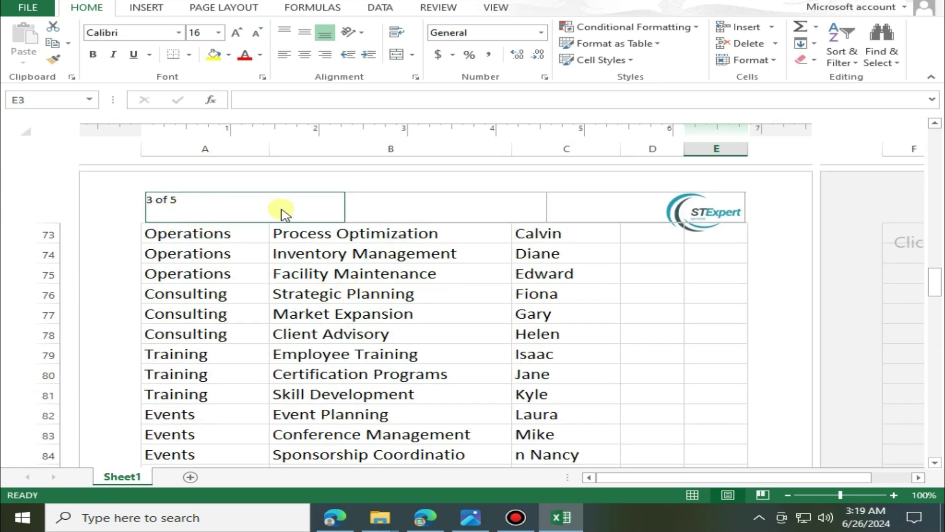
pyautogui.scroll(20, 432, 212)
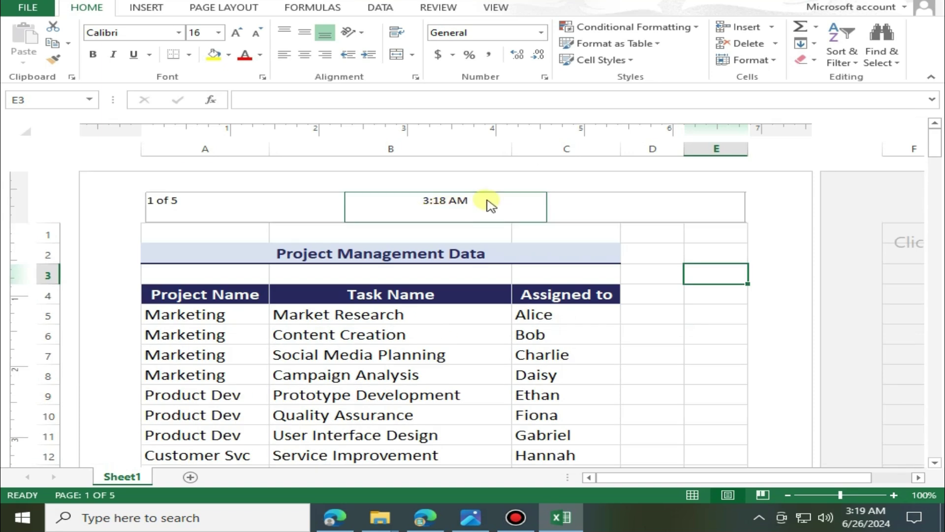
# Enable different headers and footers for odd and even pages.
pyautogui.click(489, 200)
pyautogui.click(592, 7)
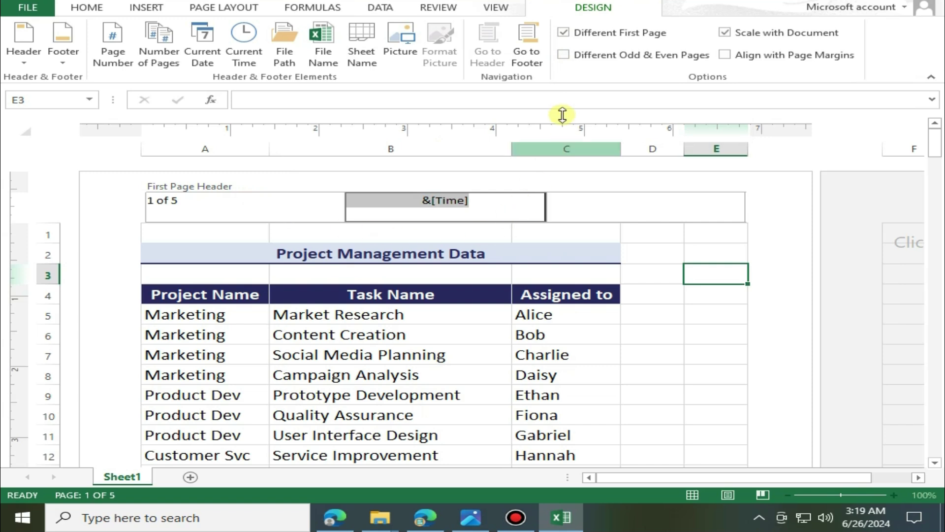
pyautogui.click(564, 55)
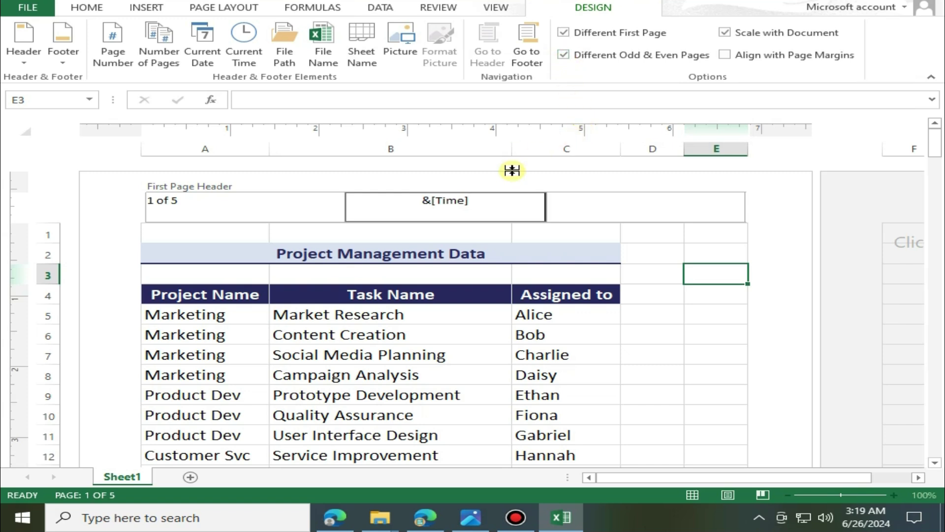
# Replace the time field in the first page header's center section with the Capture picture.
pyautogui.moveTo(488, 200); pyautogui.dragTo(408, 202)
pyautogui.press('BackSpace')
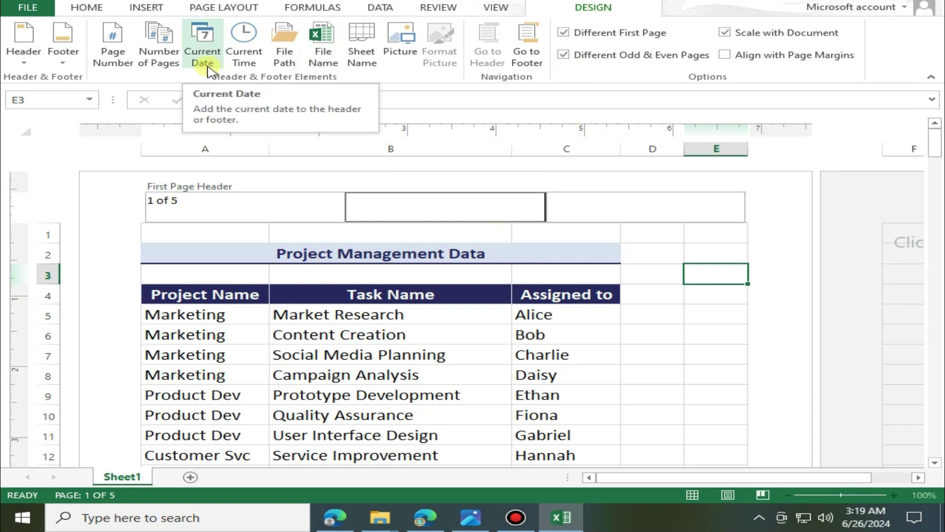
pyautogui.click(401, 47)
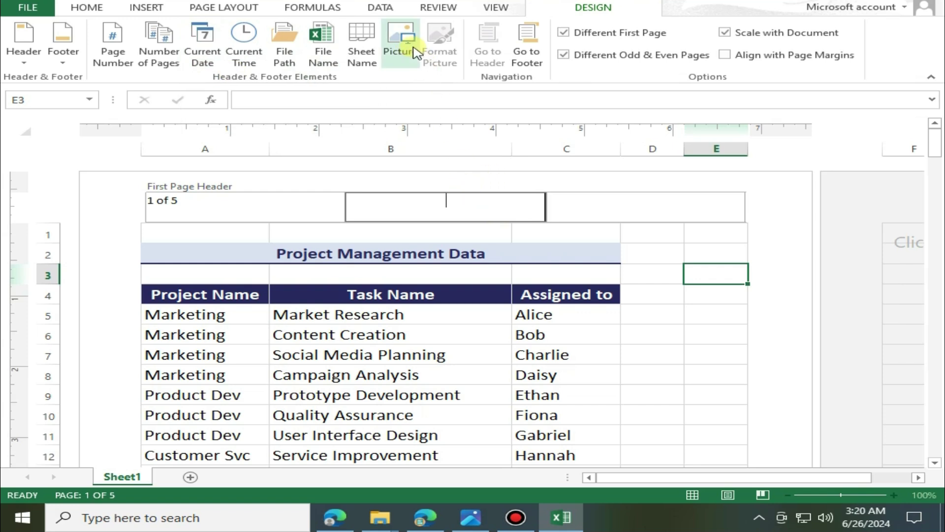
pyautogui.click(426, 165)
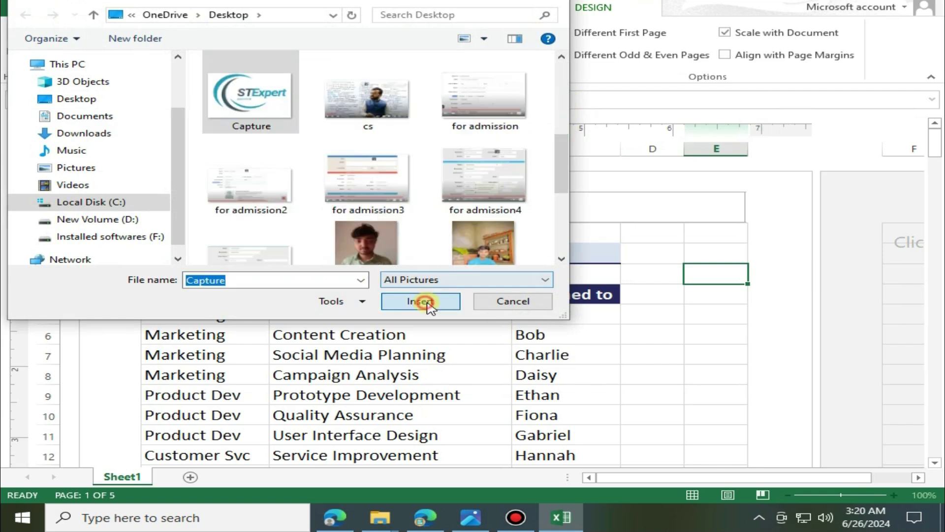
pyautogui.click(423, 302)
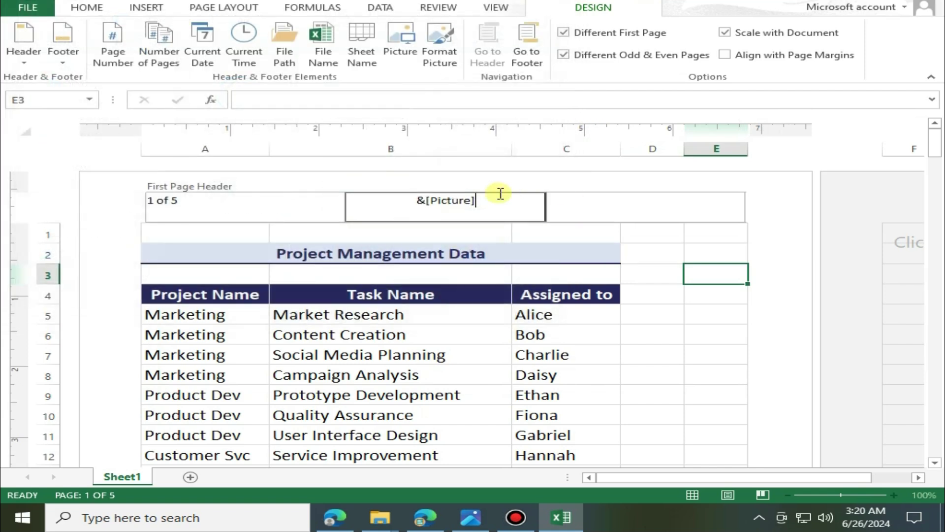
# Reduce the height of the first page header's logo with locked aspect ratio so it fits the header area.
pyautogui.click(439, 46)
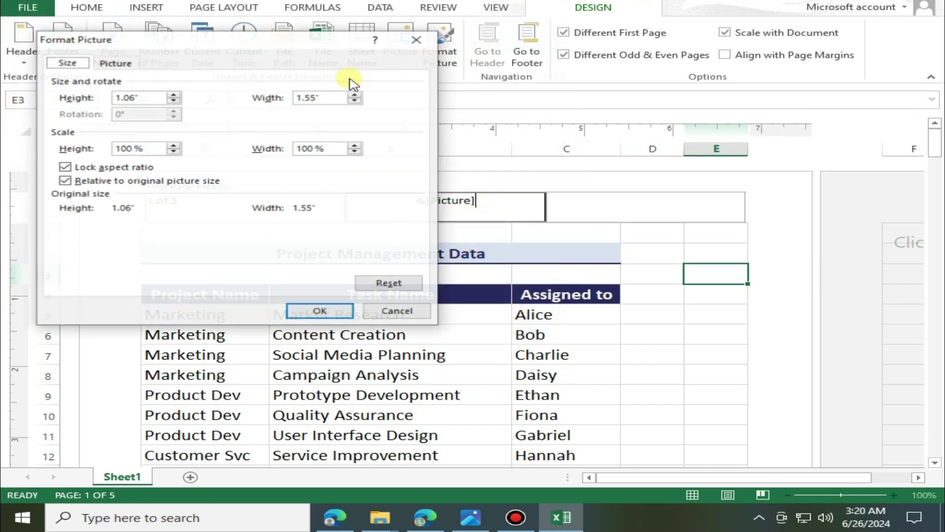
pyautogui.click(178, 100)
pyautogui.click(177, 100)
pyautogui.click(177, 100)
pyautogui.click(177, 100)
pyautogui.click(320, 311)
pyautogui.click(524, 178)
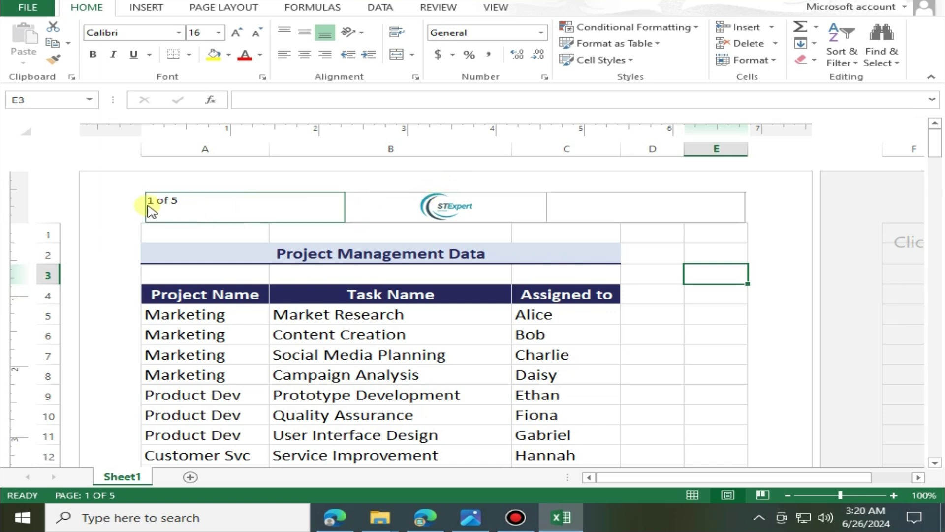
# Examine the headers on the second through fifth pages, comparing the odd pages with the even ones.
pyautogui.scroll(-10, 150, 209)
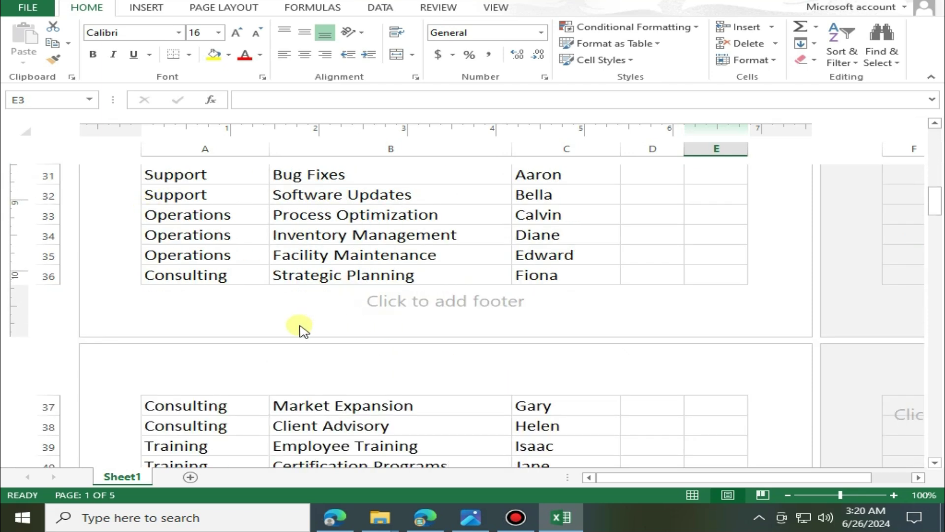
pyautogui.scroll(-12, 303, 330)
pyautogui.scroll(6, 196, 291)
pyautogui.scroll(-8, 196, 285)
pyautogui.scroll(2, 196, 286)
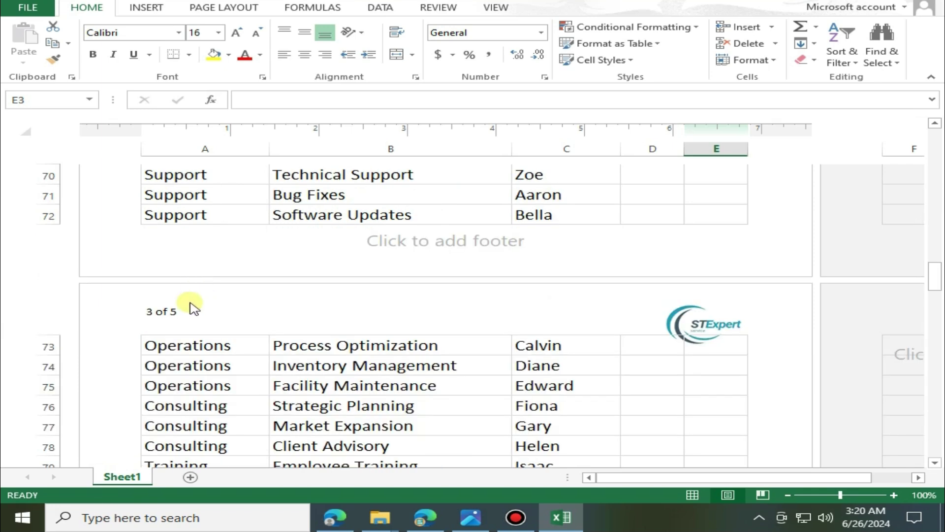
pyautogui.scroll(-10, 300, 302)
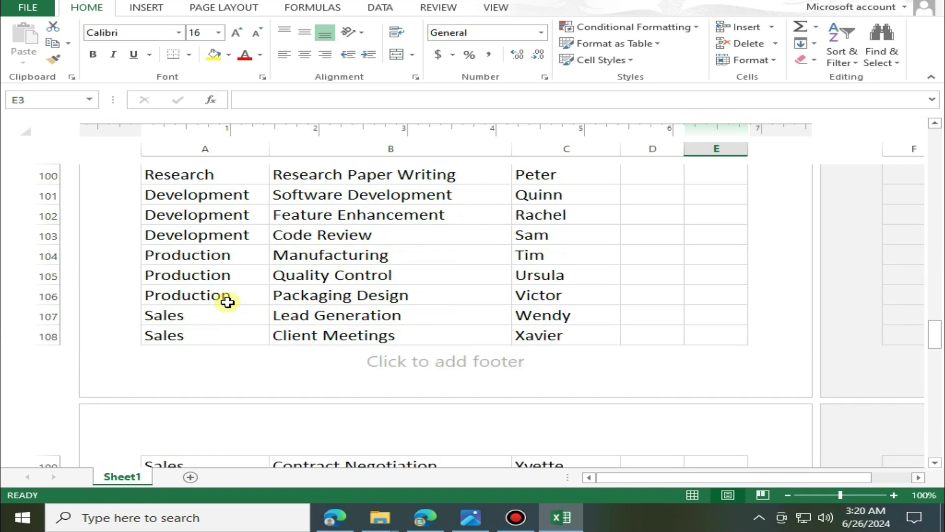
pyautogui.scroll(-2, 197, 302)
pyautogui.scroll(-2, 202, 322)
pyautogui.scroll(-11, 199, 320)
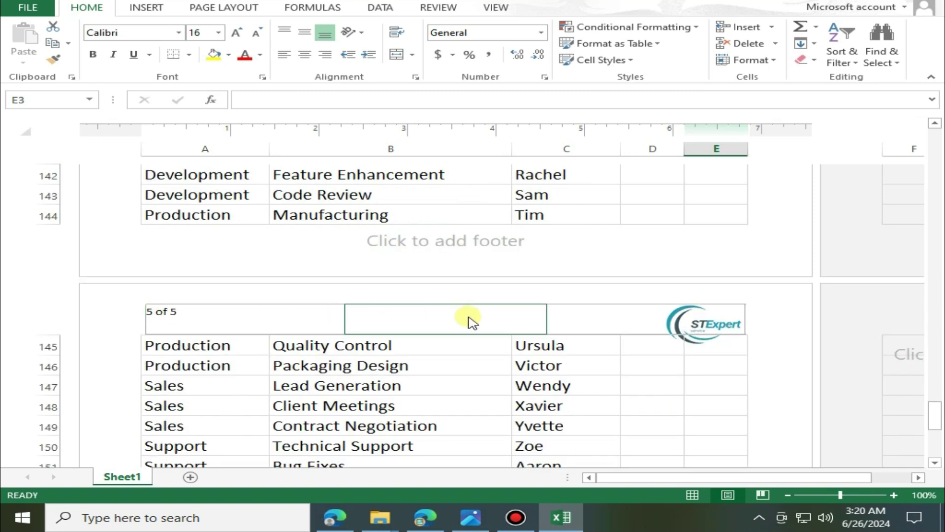
pyautogui.click(666, 323)
pyautogui.click(315, 277)
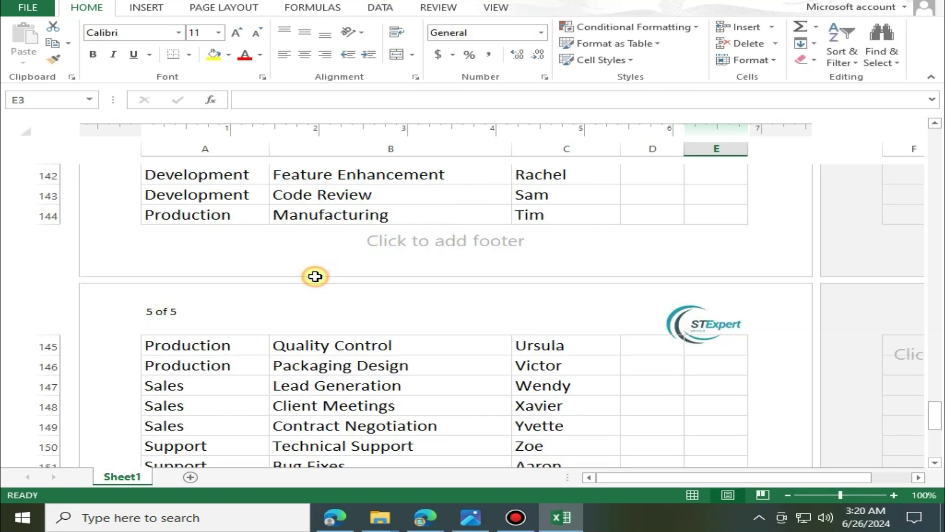
# Turn off the different first page header and enter "odd page" in the center section of the odd page header.
pyautogui.scroll(20, 315, 276)
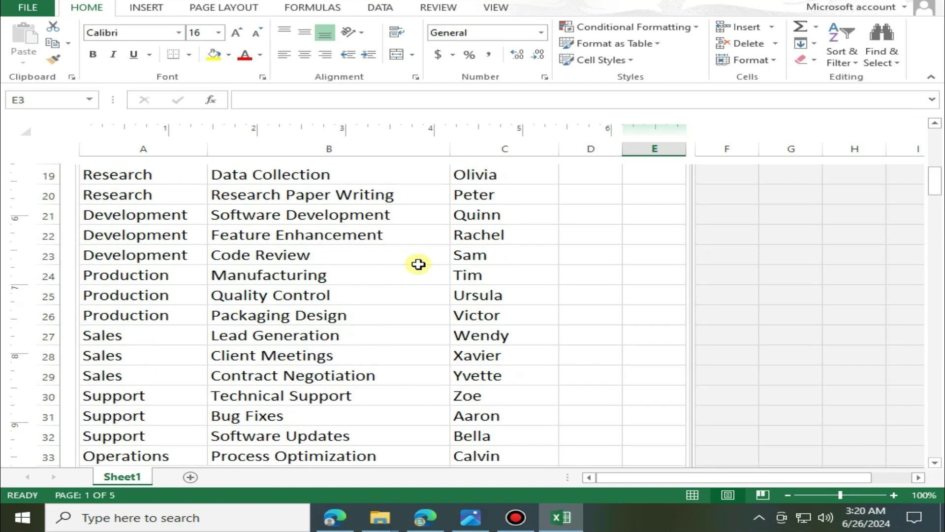
pyautogui.scroll(6, 418, 265)
pyautogui.click(396, 187)
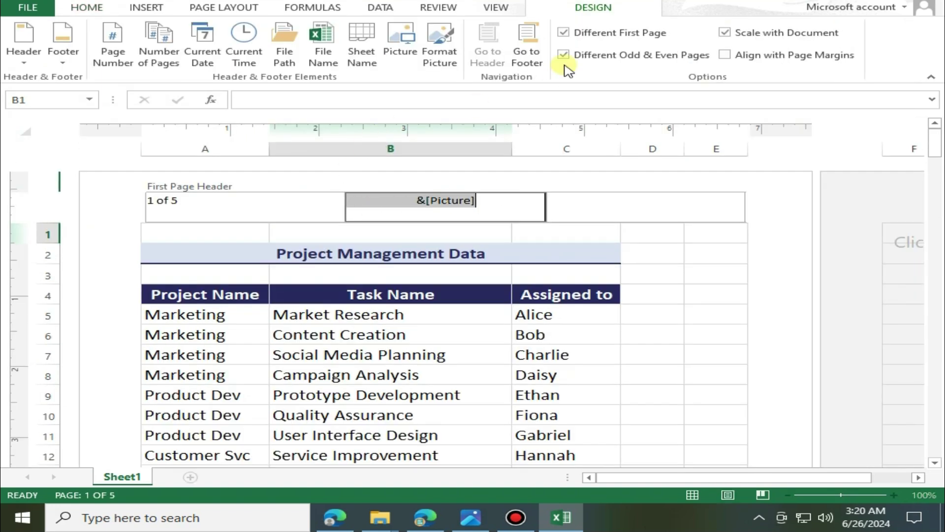
pyautogui.click(564, 33)
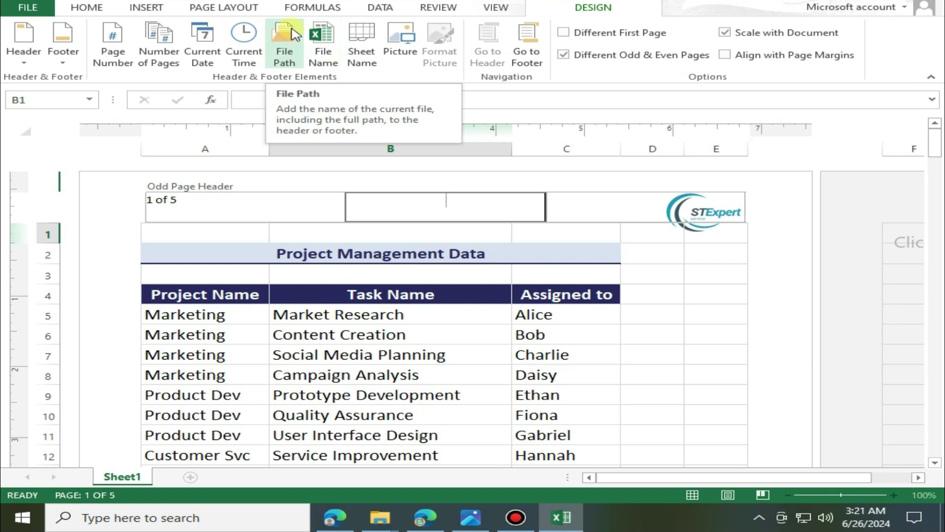
pyautogui.write('odd page')
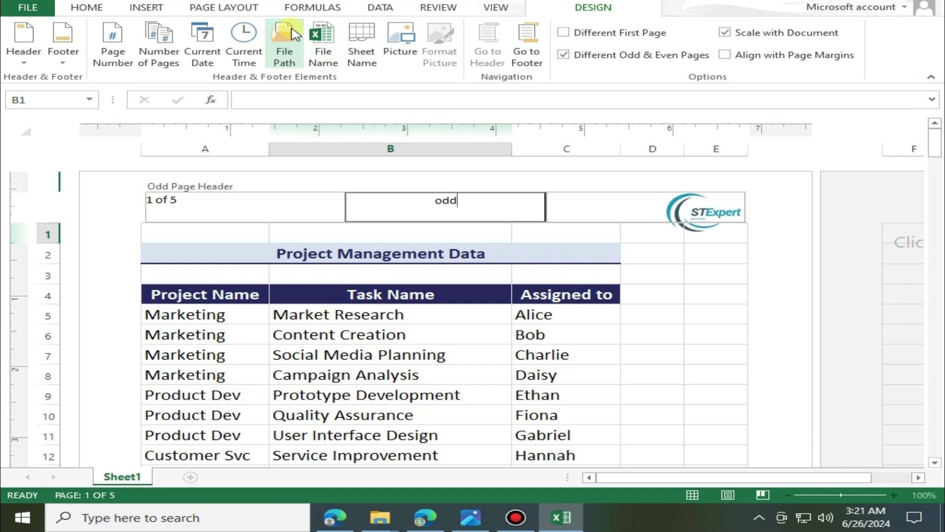
pyautogui.click(492, 184)
pyautogui.click(164, 208)
# Check the headers on the third, fourth and fifth pages for the odd page text and the even page content.
pyautogui.scroll(-14, 163, 209)
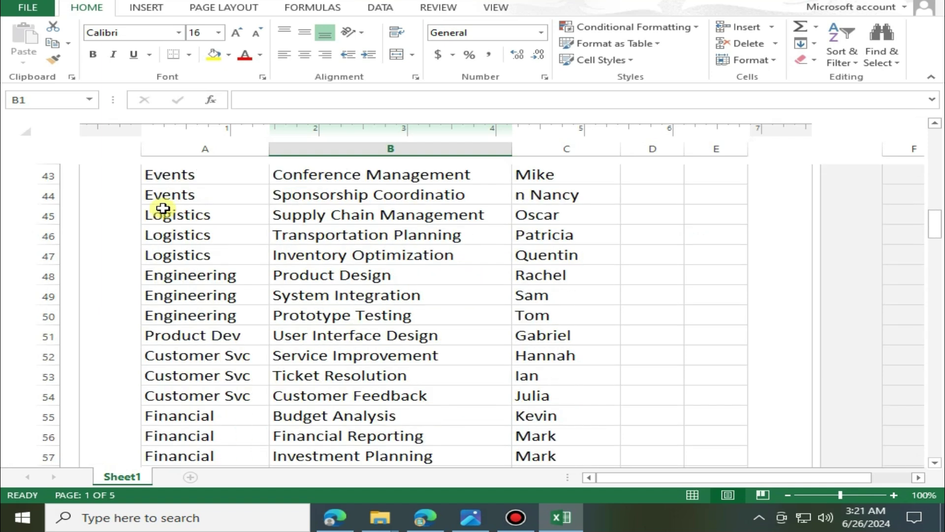
pyautogui.scroll(-8, 163, 209)
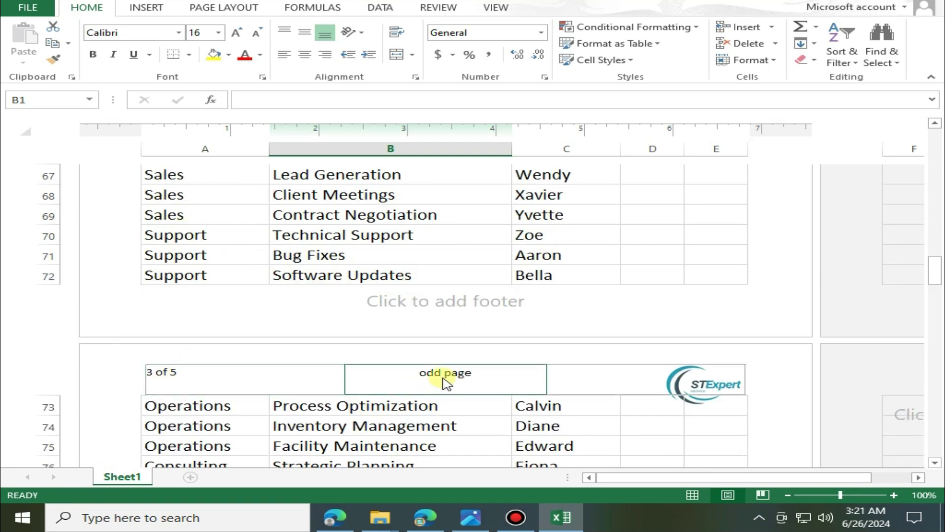
pyautogui.scroll(-13, 445, 383)
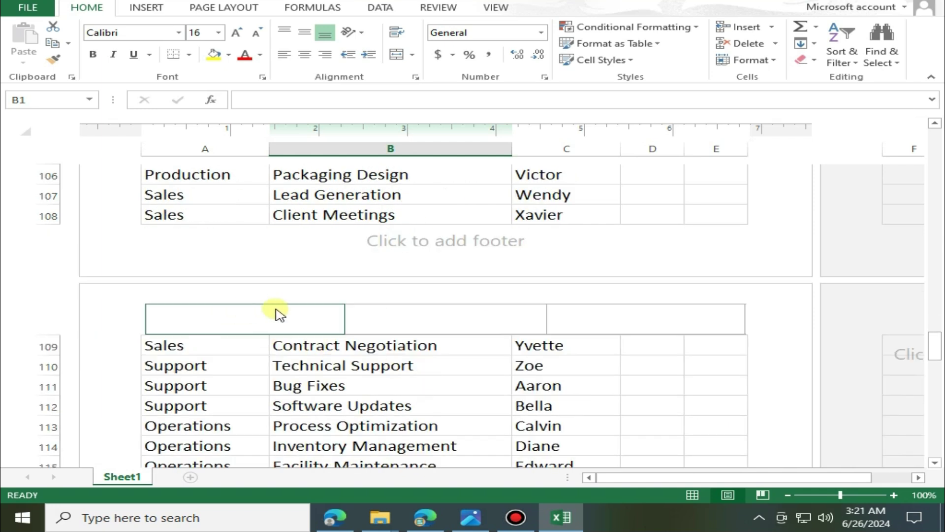
pyautogui.click(621, 321)
pyautogui.click(199, 331)
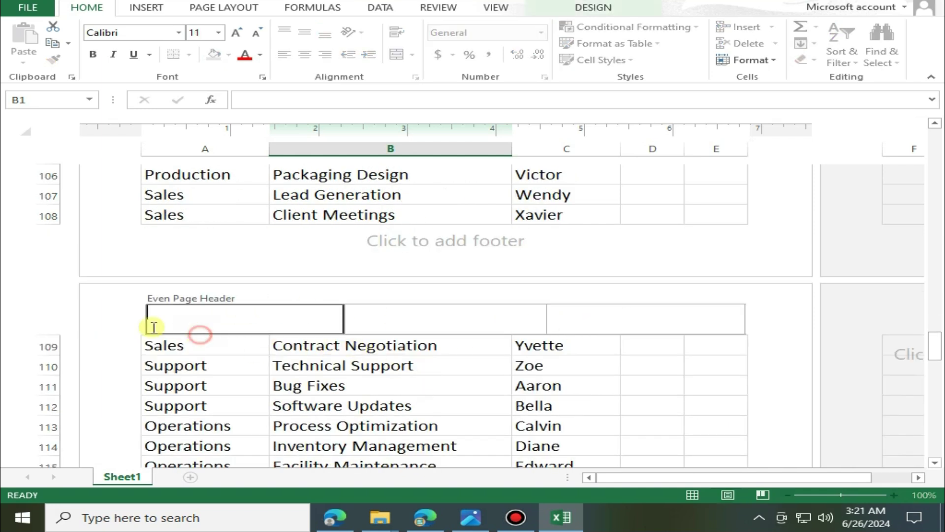
pyautogui.click(117, 327)
pyautogui.scroll(-13, 118, 332)
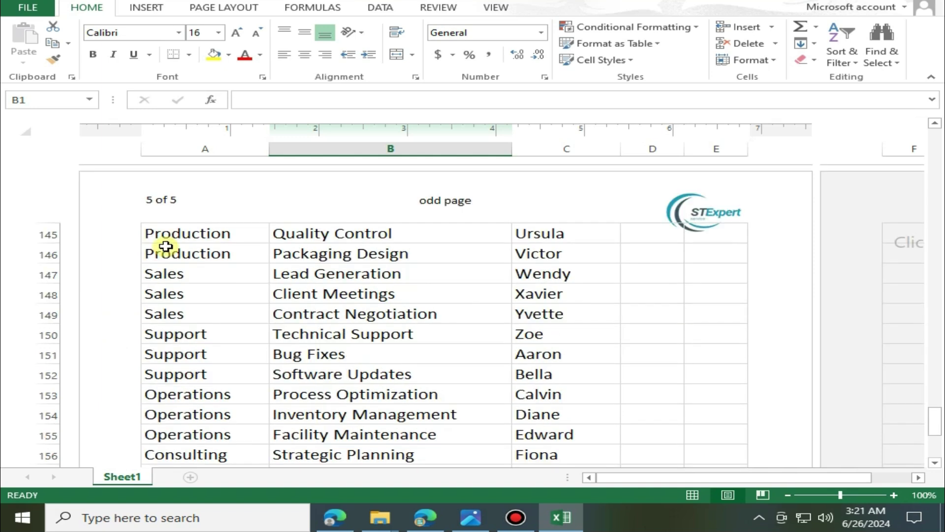
pyautogui.scroll(20, 463, 209)
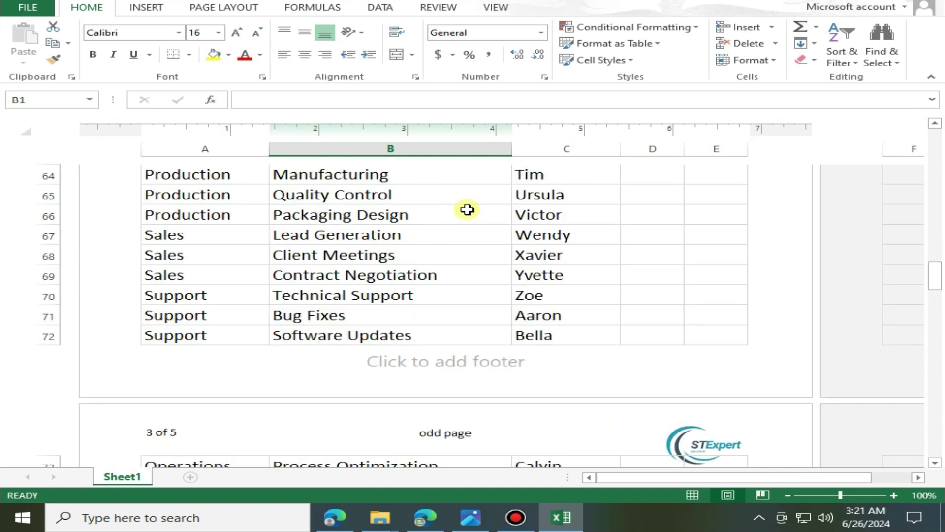
# Align the odd page header with the page margins.
pyautogui.click(463, 209)
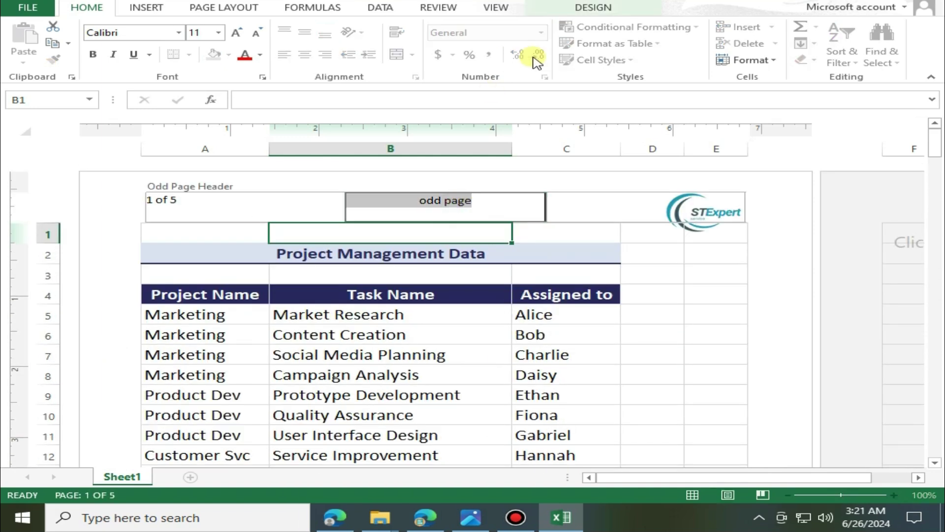
pyautogui.click(569, 7)
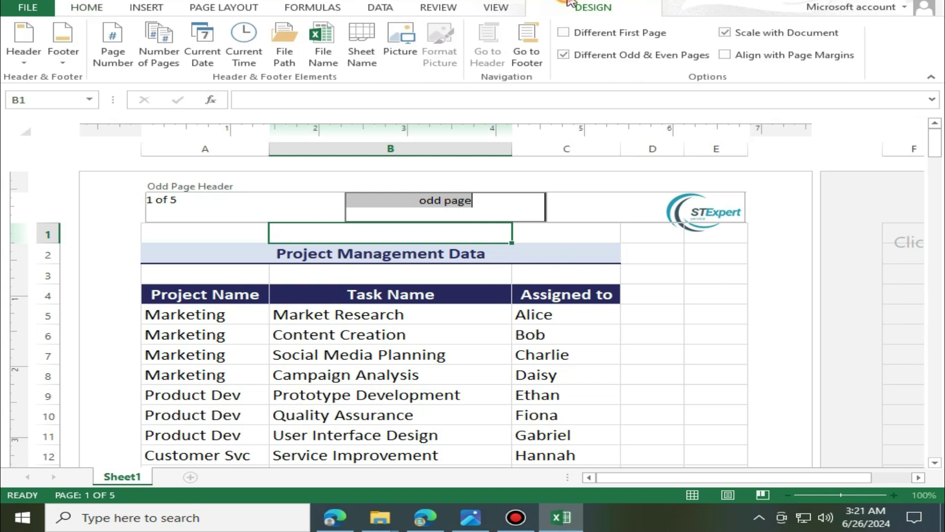
pyautogui.click(726, 56)
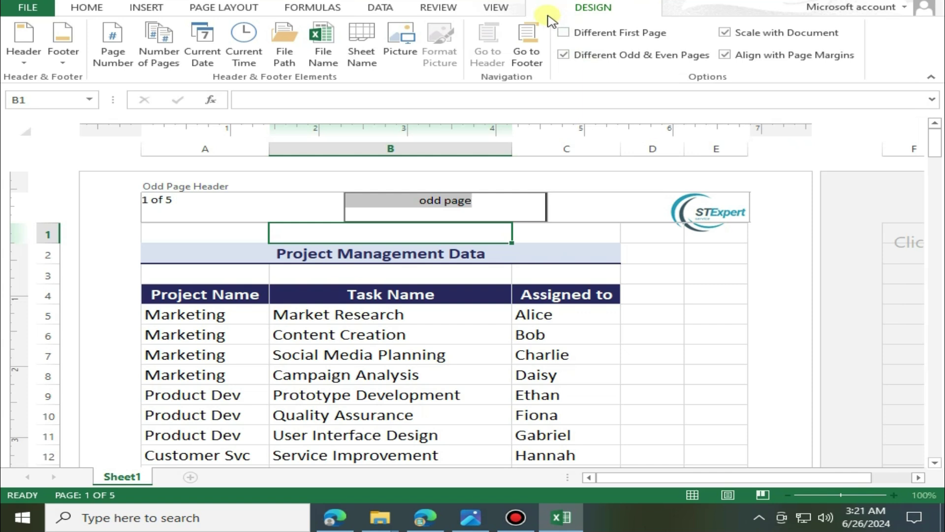
# Apply the preset "Header and footer" file name footer to the odd pages and select that footer's left section.
pyautogui.click(69, 63)
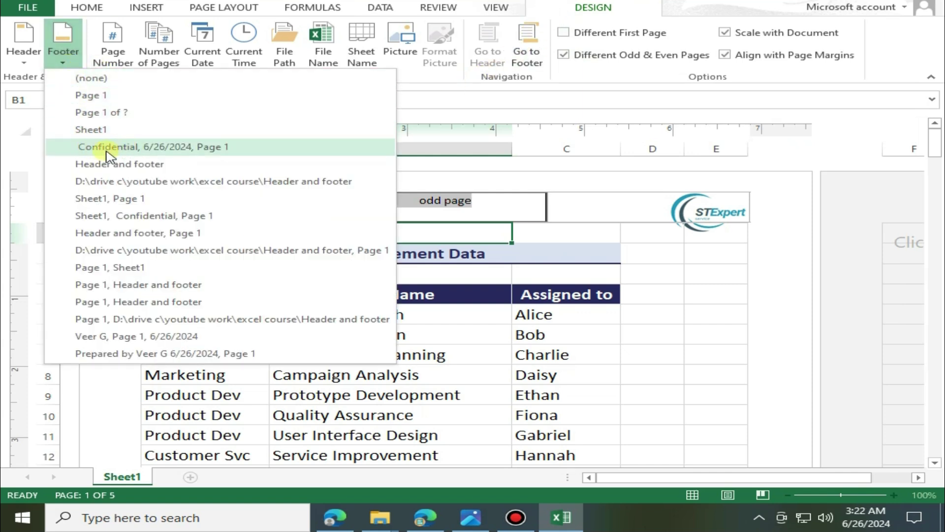
pyautogui.click(129, 170)
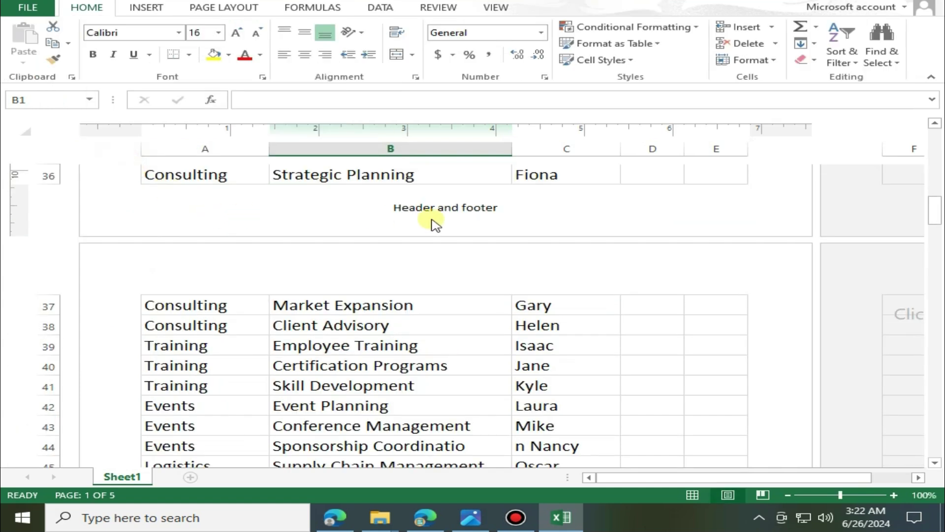
pyautogui.click(280, 200)
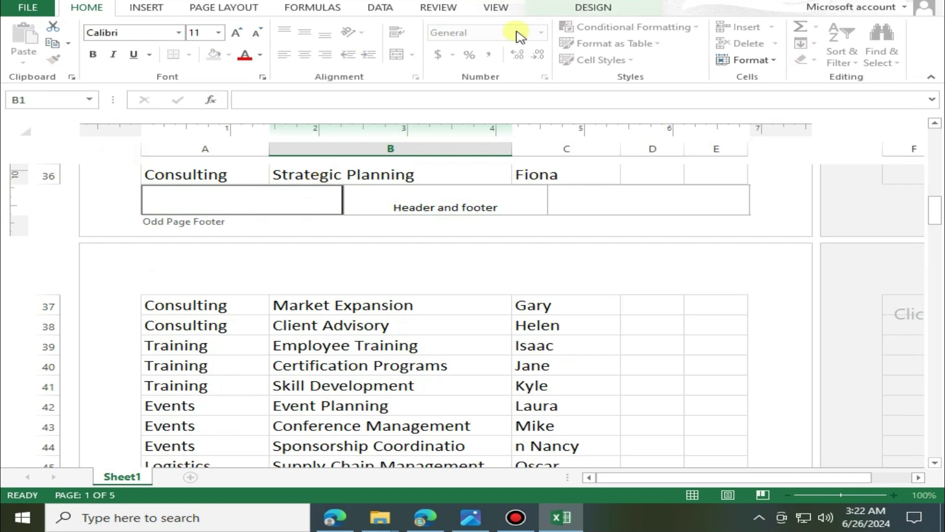
pyautogui.click(539, 12)
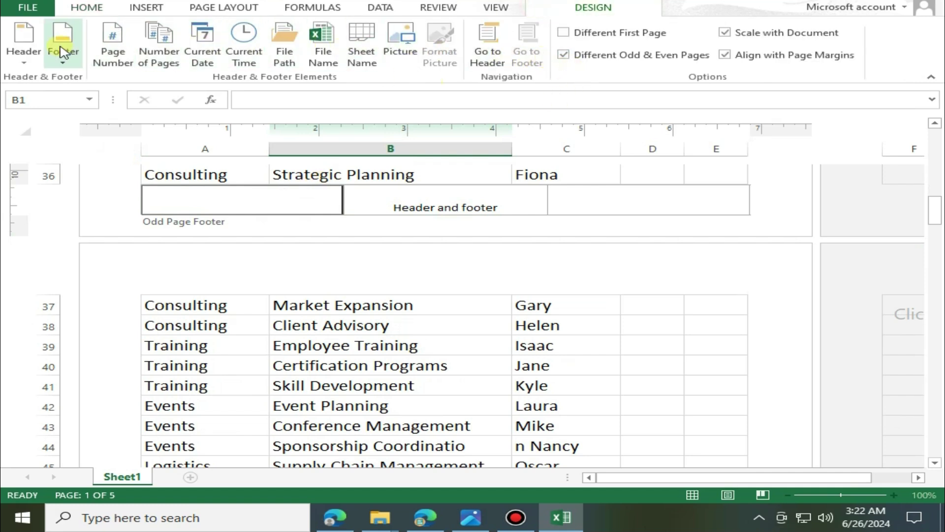
pyautogui.click(180, 194)
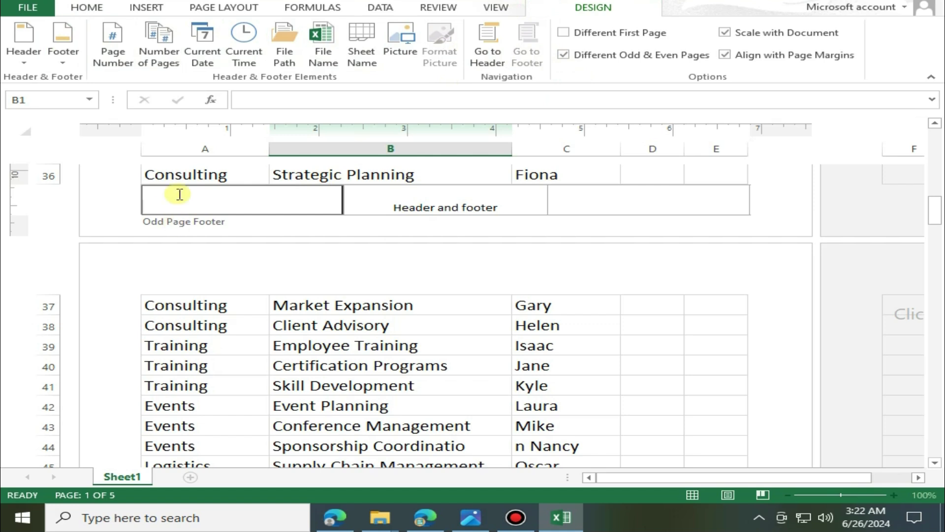
# Review the headers and footers of all five pages in the print preview, and return to the worksheet.
pyautogui.hotkey('ctrl', 'p')
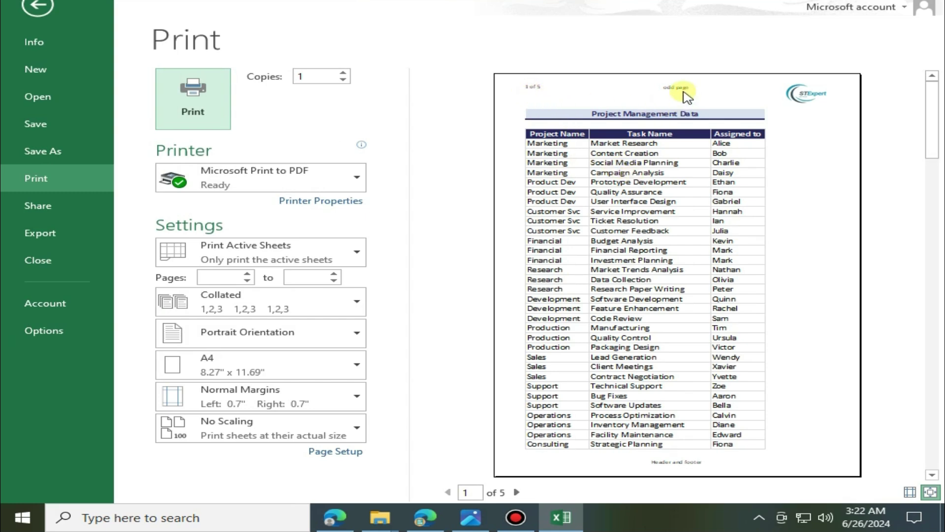
pyautogui.click(517, 492)
pyautogui.click(516, 491)
pyautogui.click(517, 492)
pyautogui.click(517, 491)
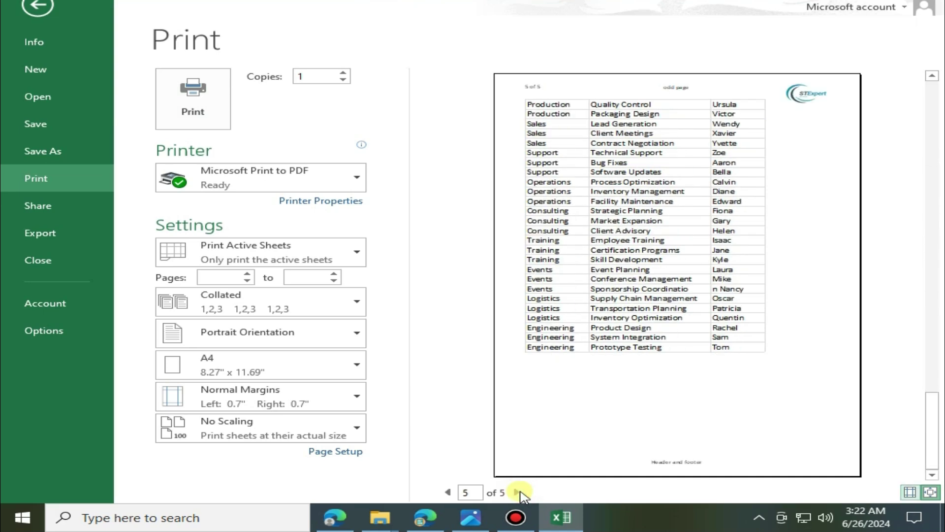
pyautogui.press('Escape')
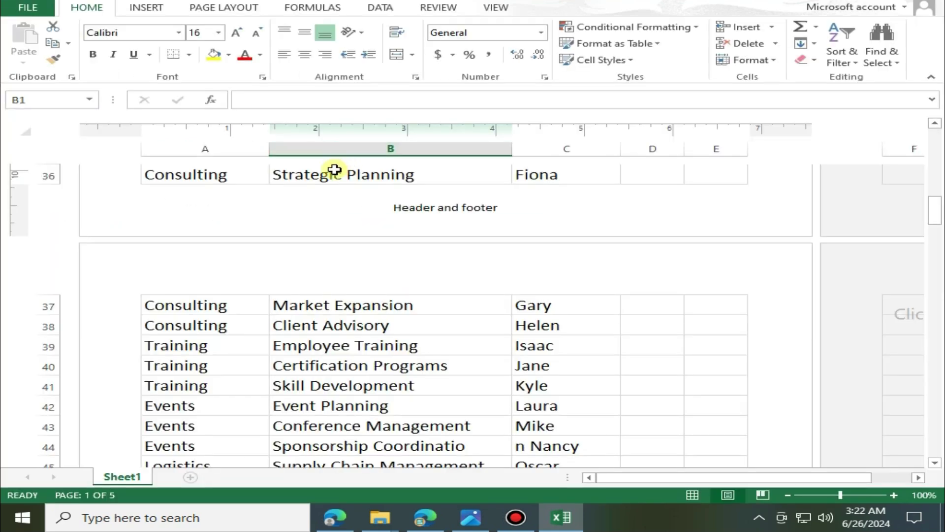
# Turn off different odd and even pages and enter "This is footer" in the footer's left section.
pyautogui.click(467, 206)
pyautogui.click(291, 200)
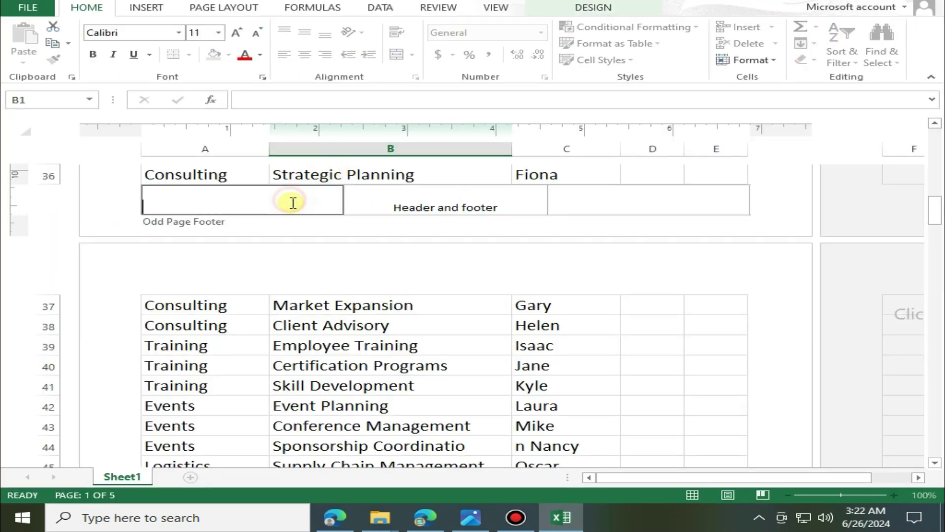
pyautogui.click(582, 7)
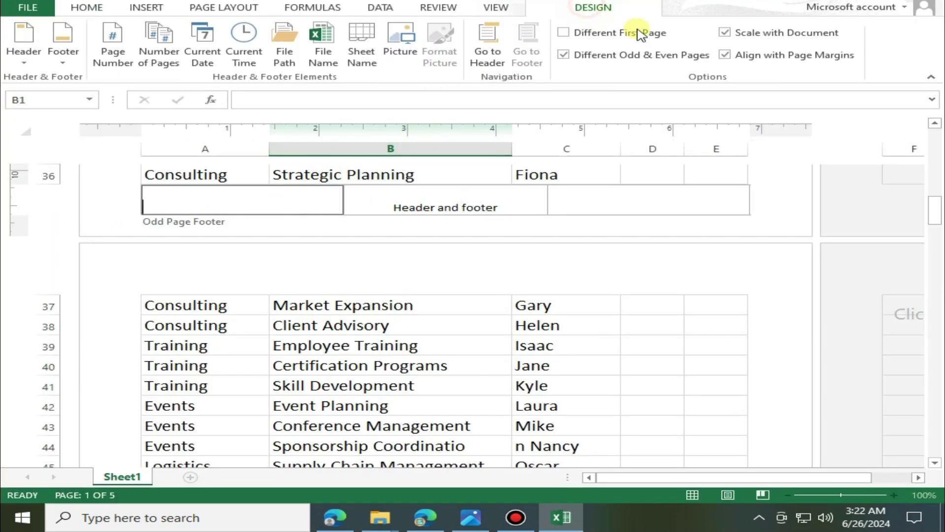
pyautogui.click(564, 55)
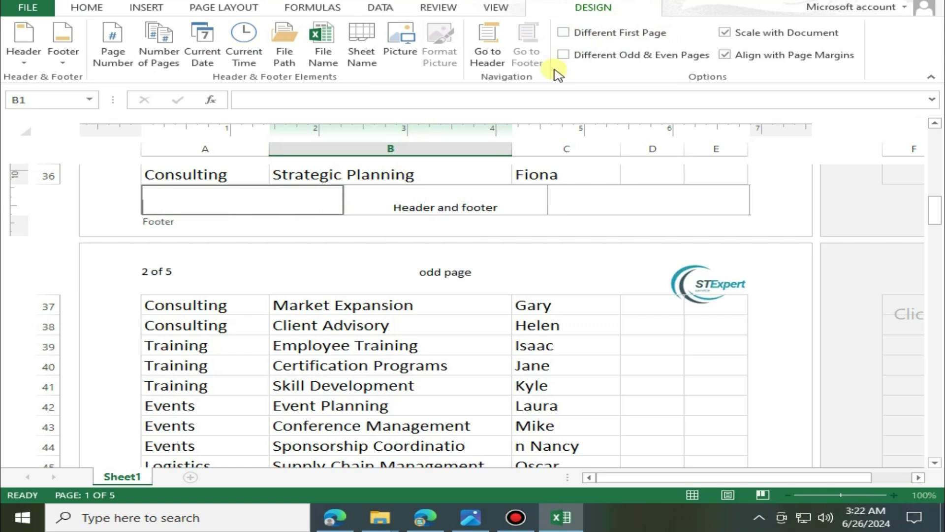
pyautogui.click(193, 197)
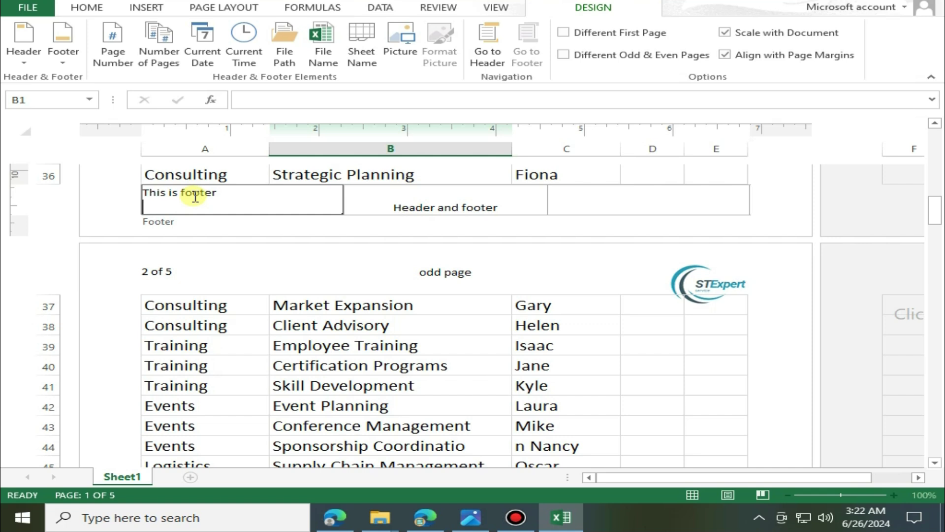
pyautogui.click(118, 203)
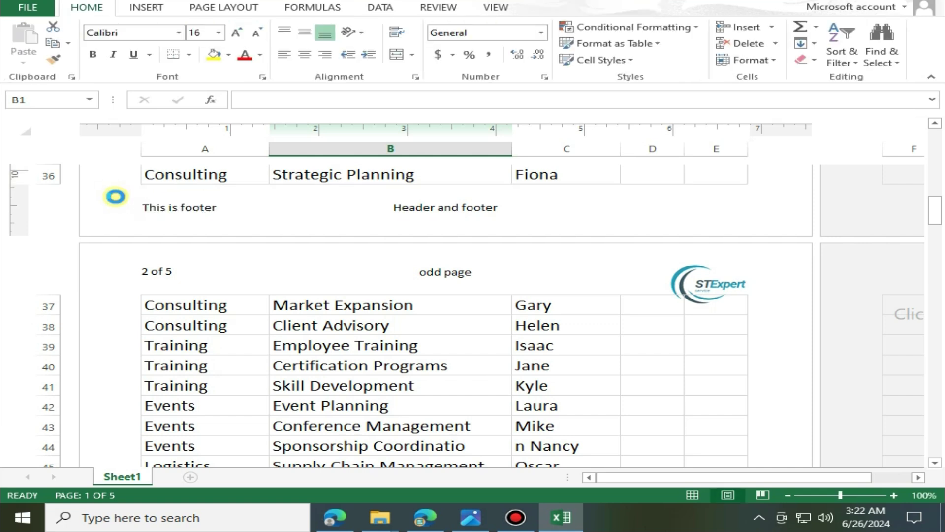
# Check the shared header and footer in the print preview from the first page through the fifth.
pyautogui.hotkey('ctrl', 'p')
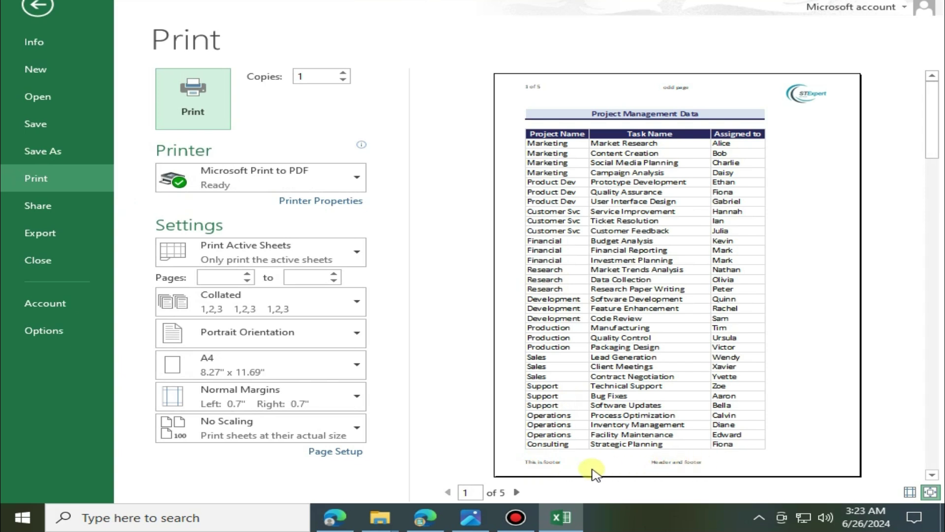
pyautogui.click(517, 491)
pyautogui.click(517, 491)
pyautogui.click(516, 492)
pyautogui.click(517, 492)
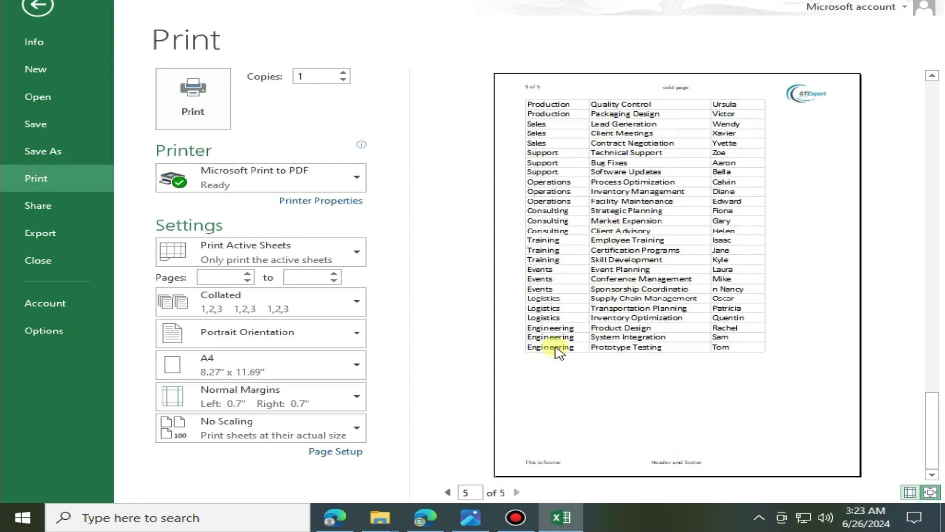